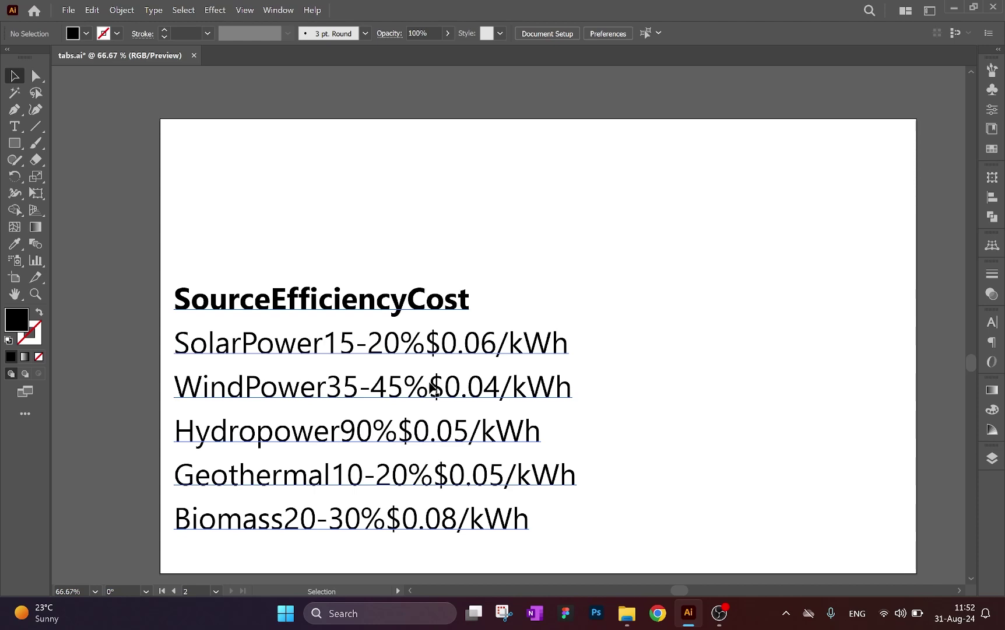
# Step: Shift the energy table text block and bring up the Tabs panel via Window > Type > Tabs
pyautogui.moveTo(433, 388); pyautogui.dragTo(574, 369)
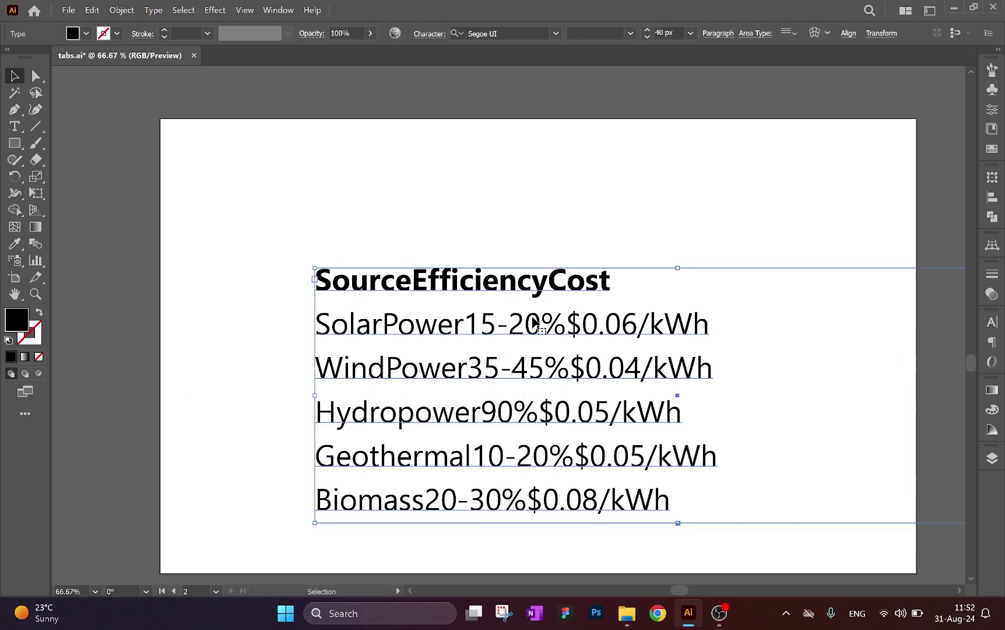
pyautogui.moveTo(534, 321)
pyautogui.mouseDown()
pyautogui.moveTo(408, 348)
pyautogui.moveTo(397, 341)
pyautogui.mouseUp()
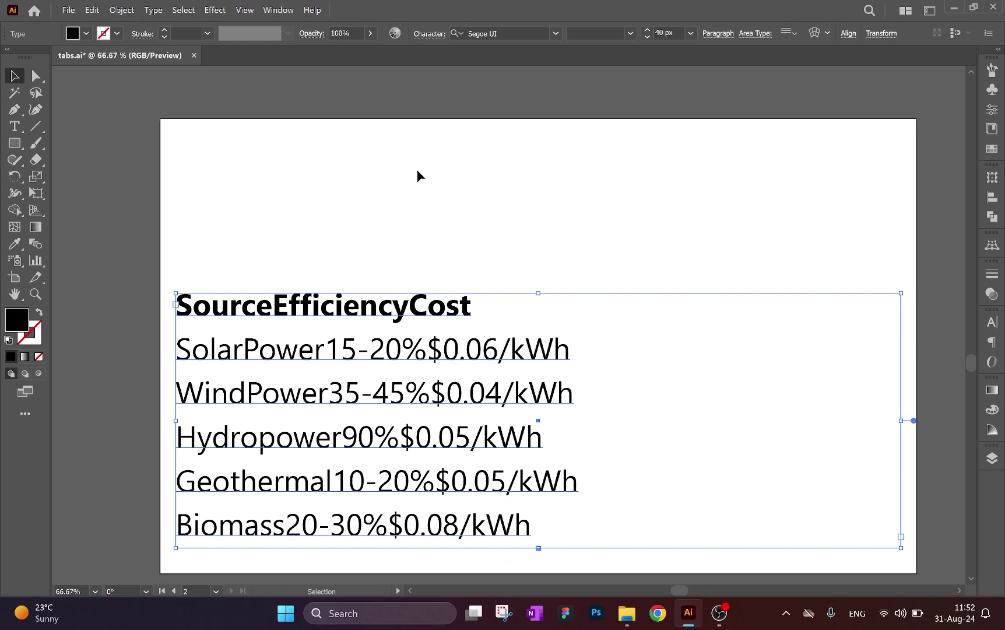
pyautogui.hotkey('ctrl', 'shift', 't')
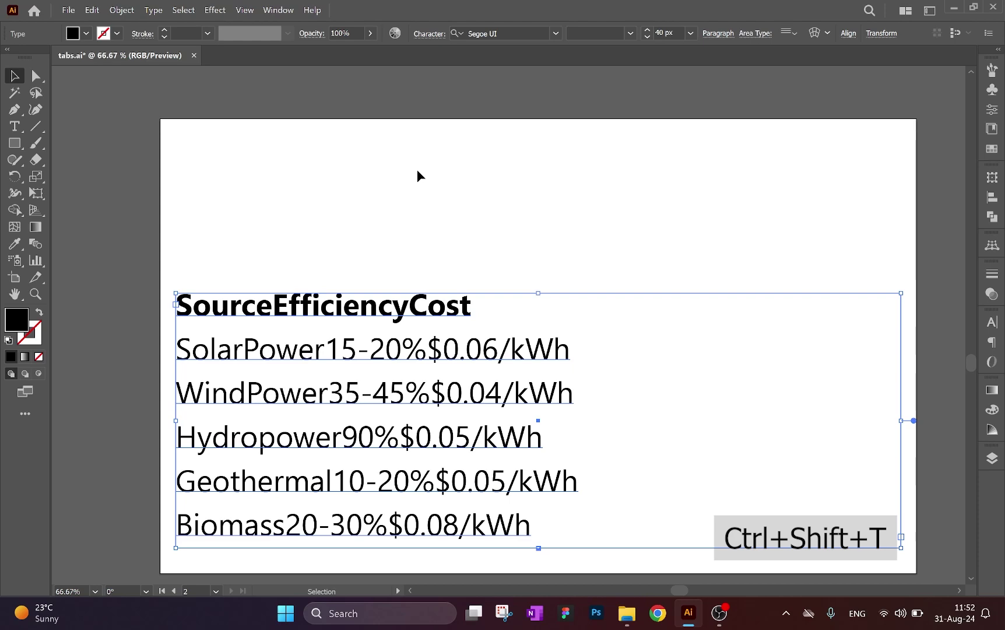
pyautogui.click(278, 10)
pyautogui.click(558, 544)
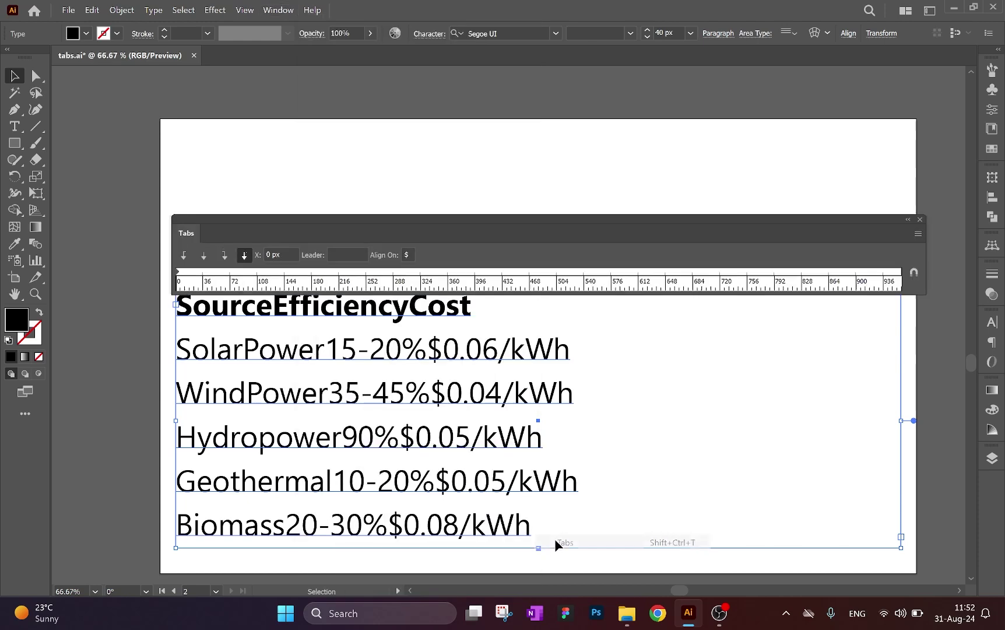
# Step: Reposition the Tabs panel and text frame, then snap the tab ruler above the frame
pyautogui.moveTo(747, 234); pyautogui.dragTo(742, 185)
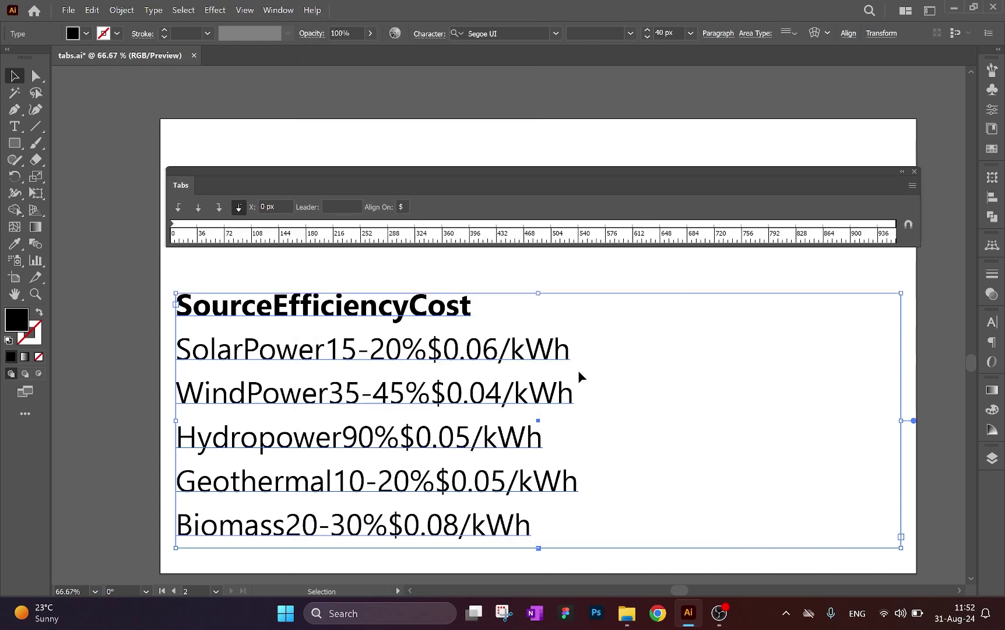
pyautogui.moveTo(459, 402); pyautogui.dragTo(453, 398)
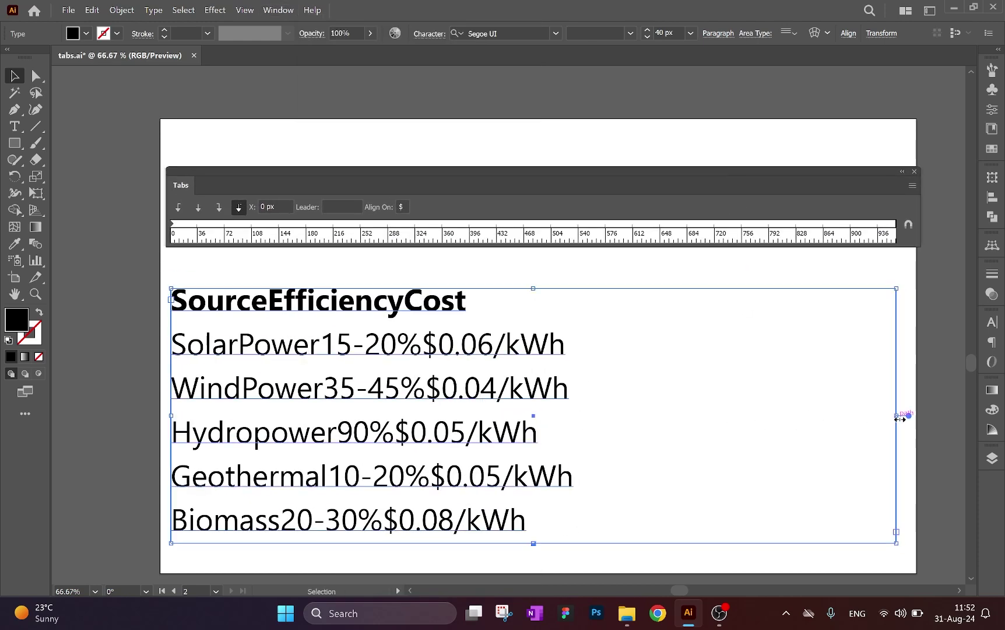
pyautogui.moveTo(911, 420); pyautogui.dragTo(905, 419)
pyautogui.moveTo(466, 392); pyautogui.dragTo(473, 408)
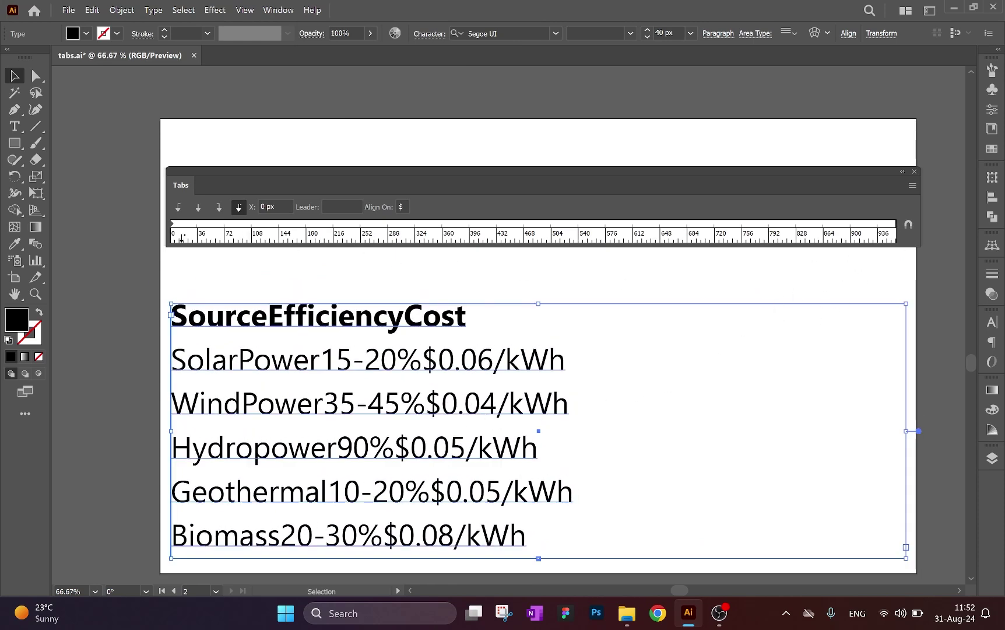
pyautogui.click(908, 225)
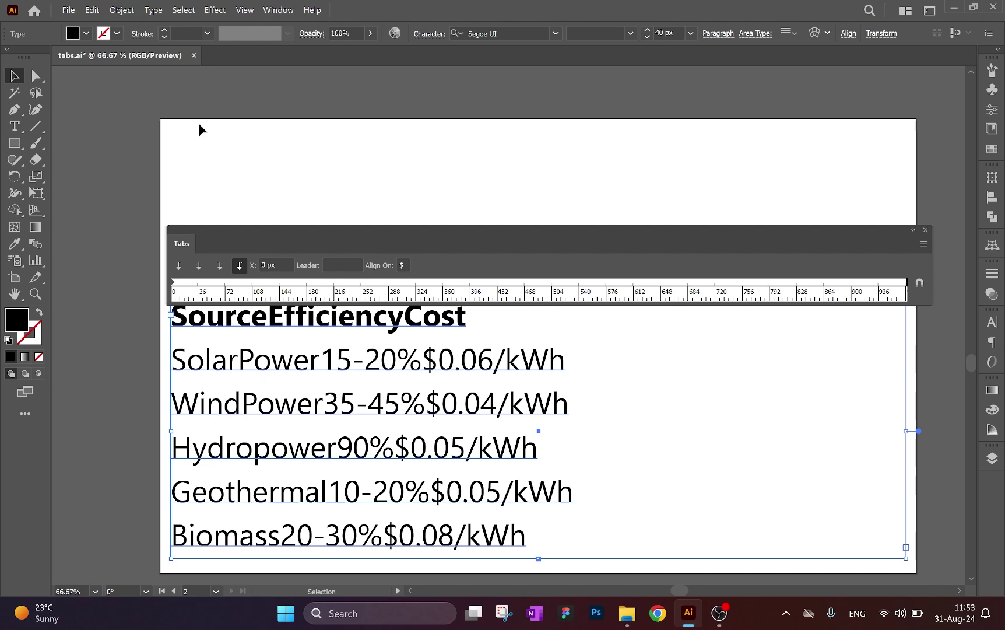
# Step: Show hidden characters and switch to the Type tool
pyautogui.click(153, 10)
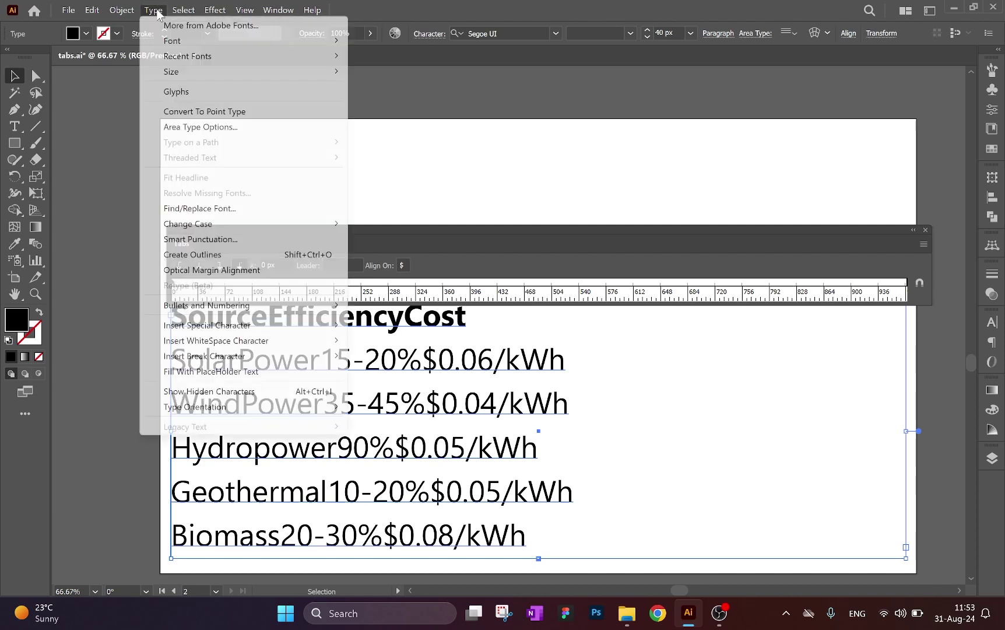
pyautogui.click(193, 395)
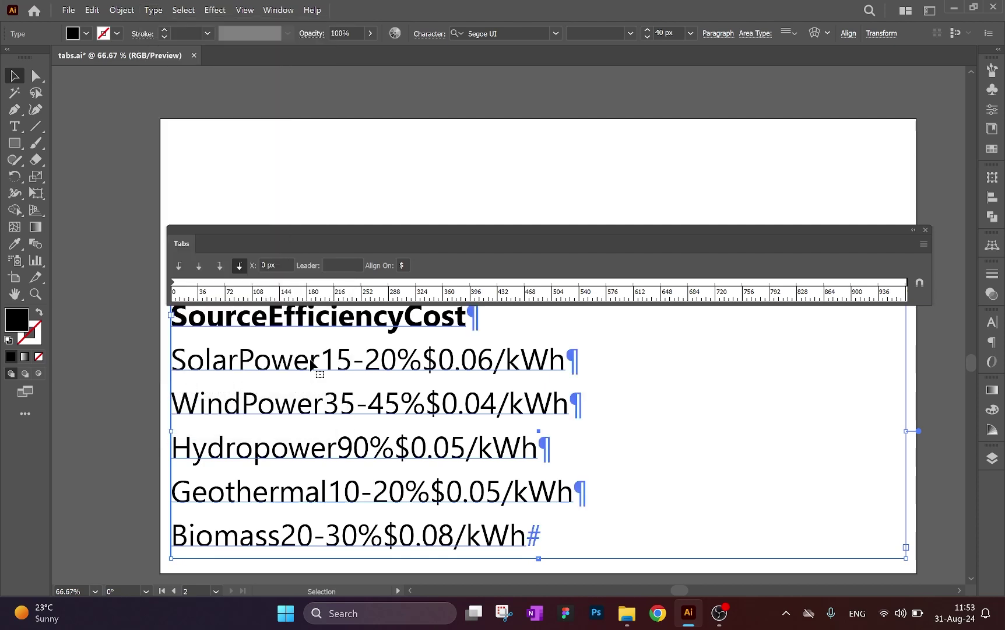
pyautogui.press('t')
# Step: Insert header tabs before Source, between Source and Efficiency, and before Cost
pyautogui.click(266, 325)
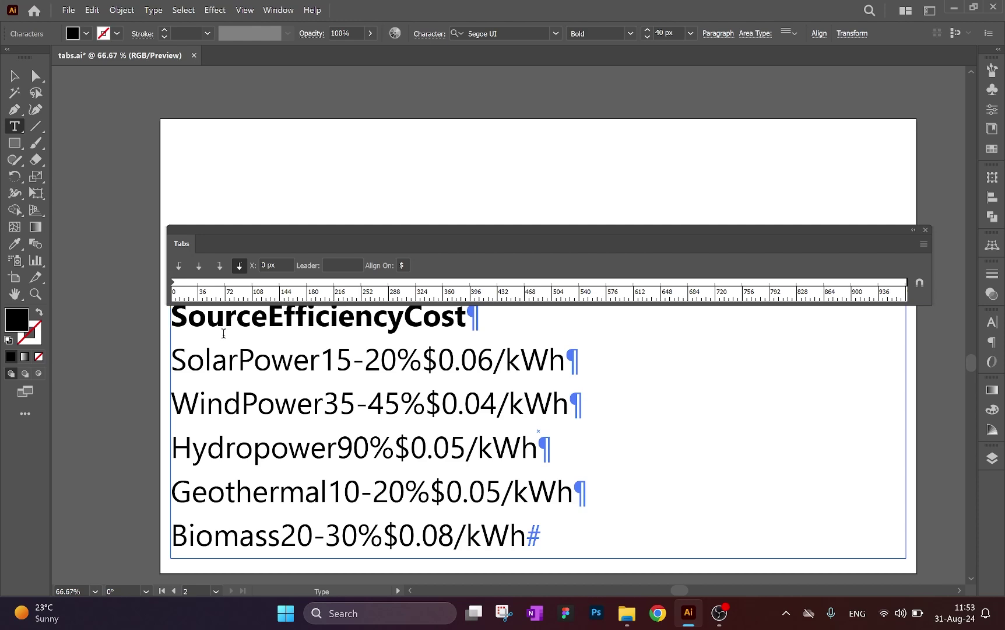
pyautogui.press('Tab')
pyautogui.click(296, 319)
pyautogui.press('Tab')
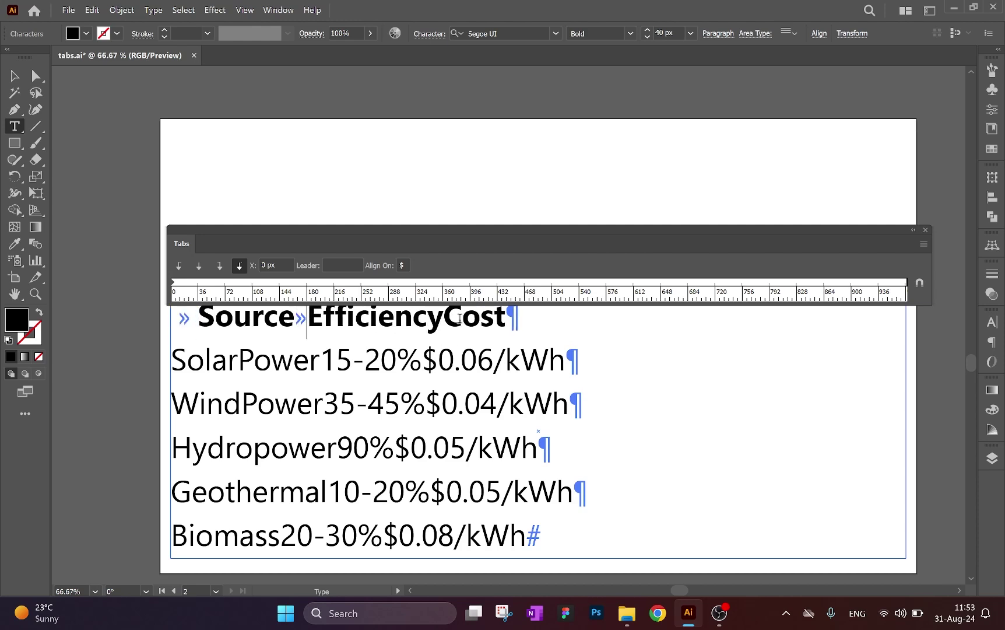
pyautogui.click(444, 320)
pyautogui.press('Tab')
# Step: Add tabs at the start and between values of the SolarPower and WindPower rows
pyautogui.click(173, 360)
pyautogui.press('Tab')
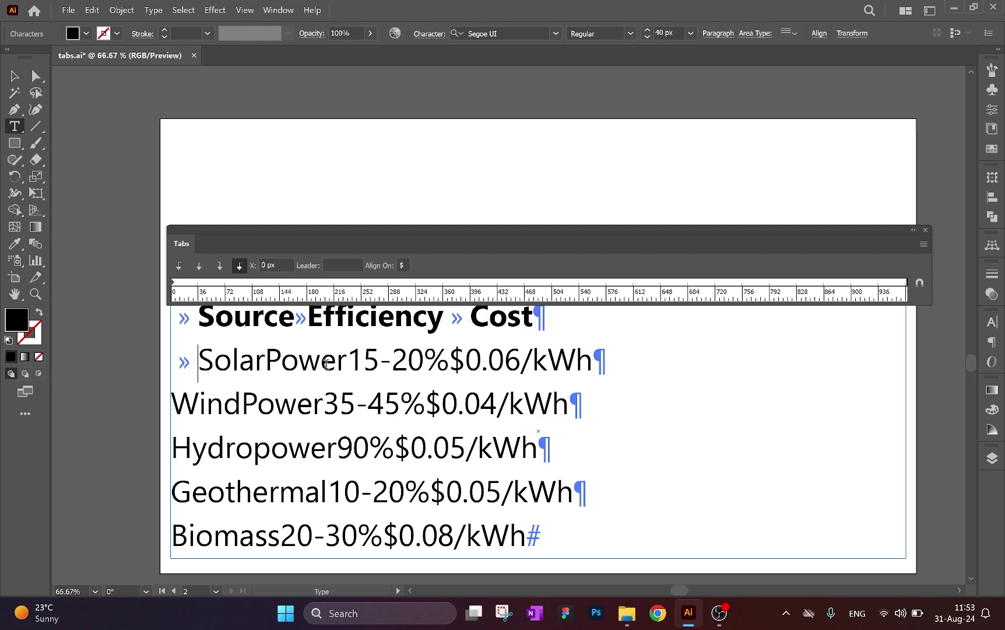
pyautogui.press('Tab')
pyautogui.click(171, 404)
pyautogui.press('Tab')
pyautogui.press('Tab')
pyautogui.click(171, 448)
# Step: Add tabs in the Hydropower, Geothermal and Biomass rows, then leave text editing
pyautogui.press('Tab')
pyautogui.click(365, 448)
pyautogui.press('Tab')
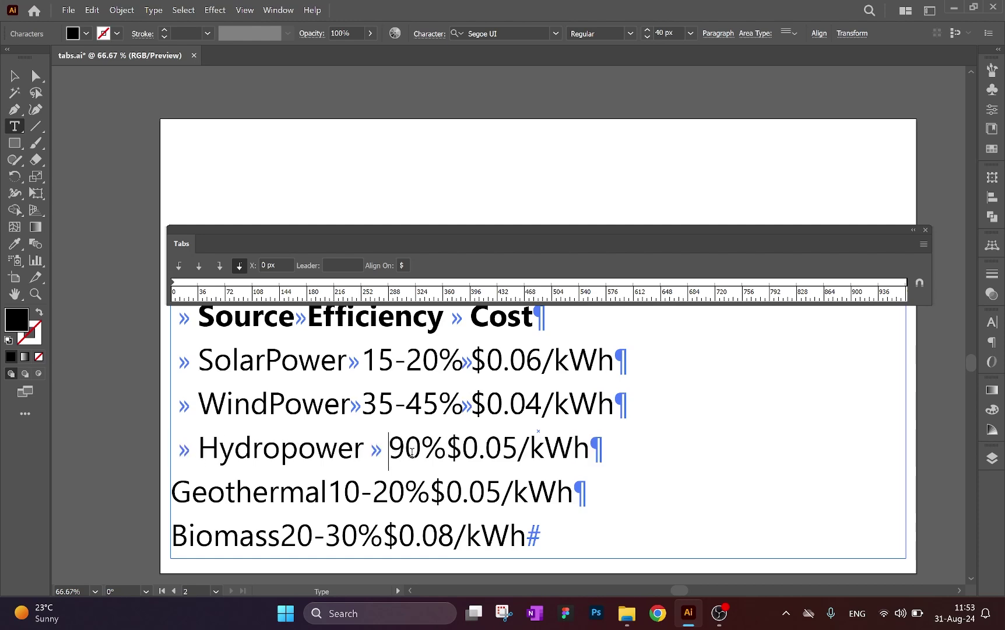
pyautogui.click(447, 448)
pyautogui.press('Tab')
pyautogui.click(312, 537)
pyautogui.press('Tab')
pyautogui.click(436, 536)
pyautogui.press('Tab')
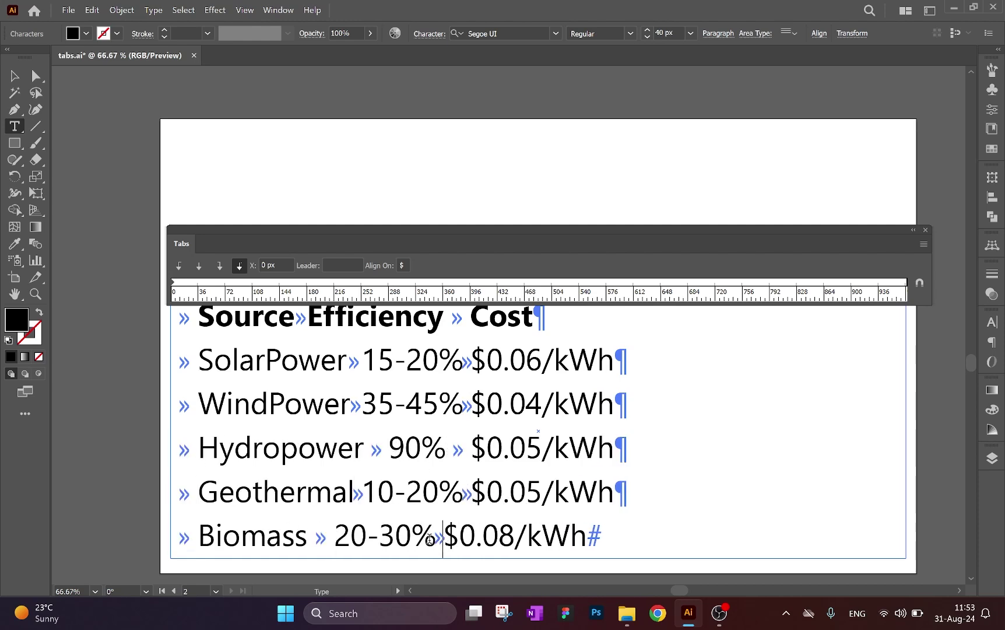
pyautogui.press('Escape')
pyautogui.click(414, 171)
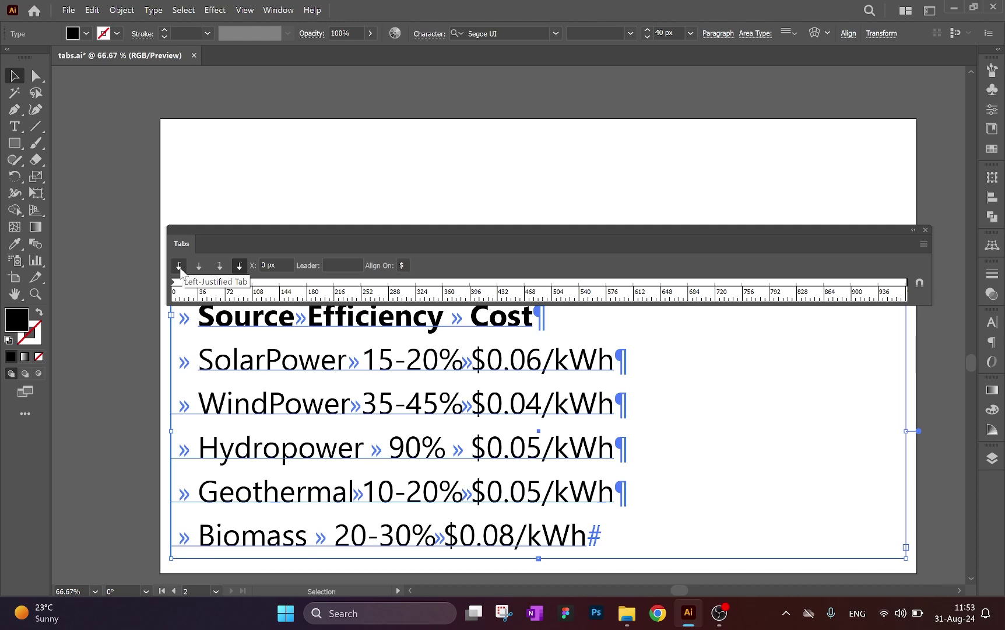
# Step: Add three left-justified tab stops near the left edge, Efficiency and Cost columns
pyautogui.click(180, 267)
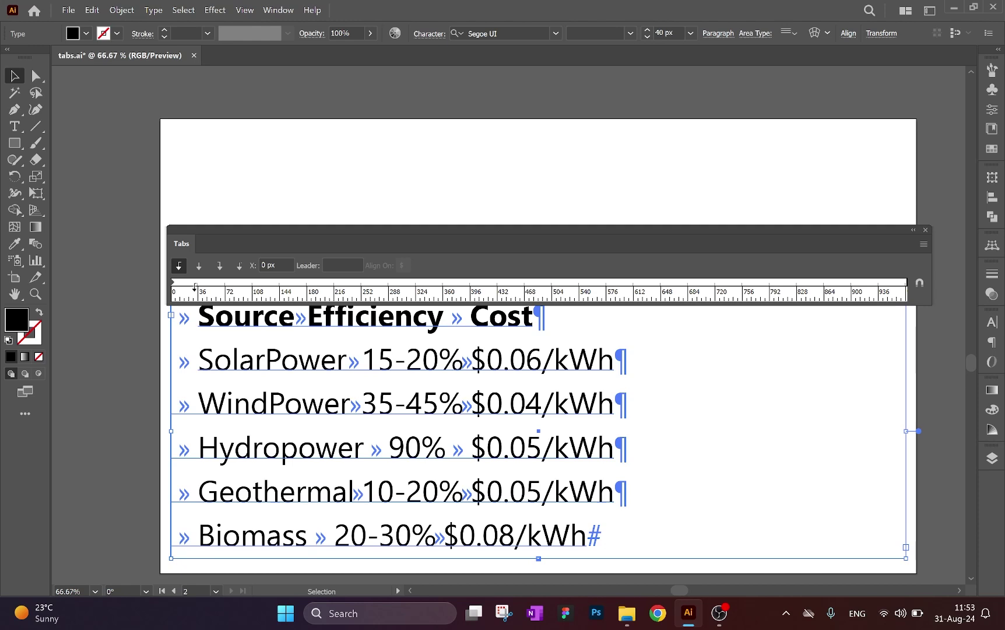
pyautogui.click(192, 285)
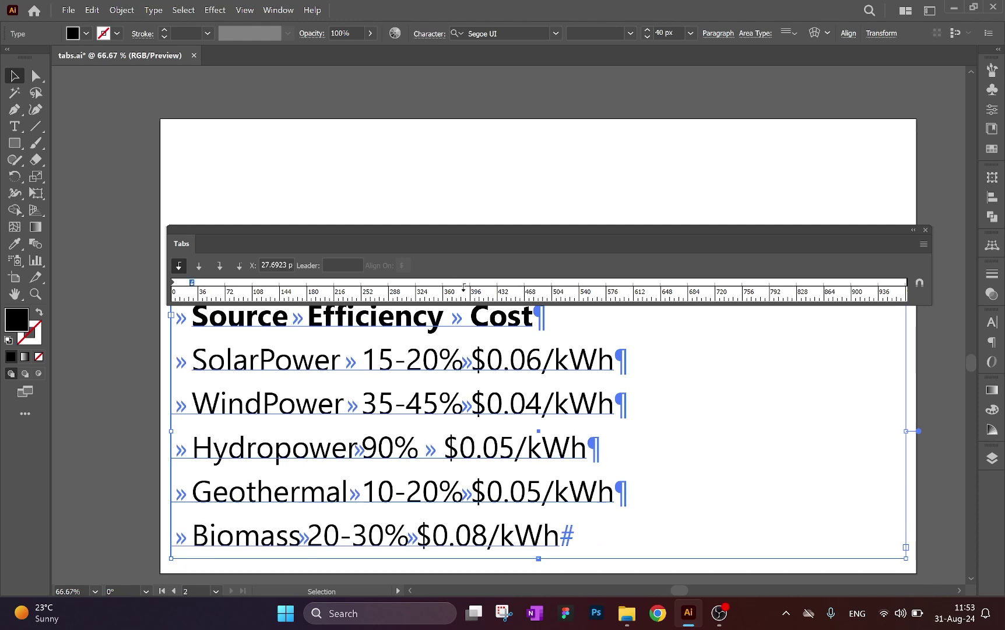
pyautogui.click(464, 284)
pyautogui.click(621, 284)
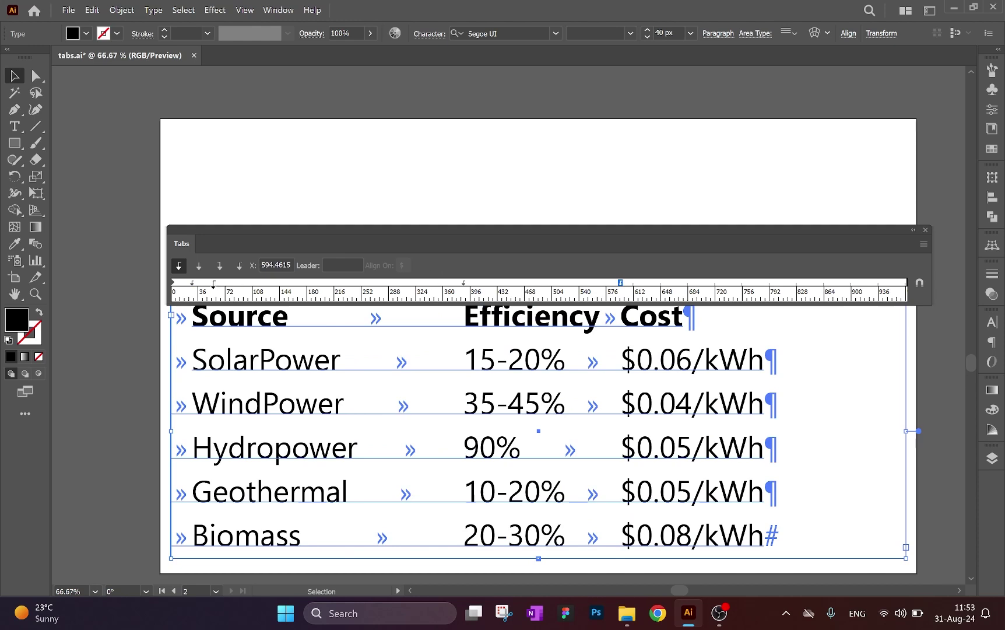
# Step: Position the first tab stop at exactly 10 px
pyautogui.click(192, 283)
pyautogui.moveTo(193, 283)
pyautogui.mouseDown()
pyautogui.moveTo(263, 283)
pyautogui.moveTo(205, 283)
pyautogui.mouseUp()
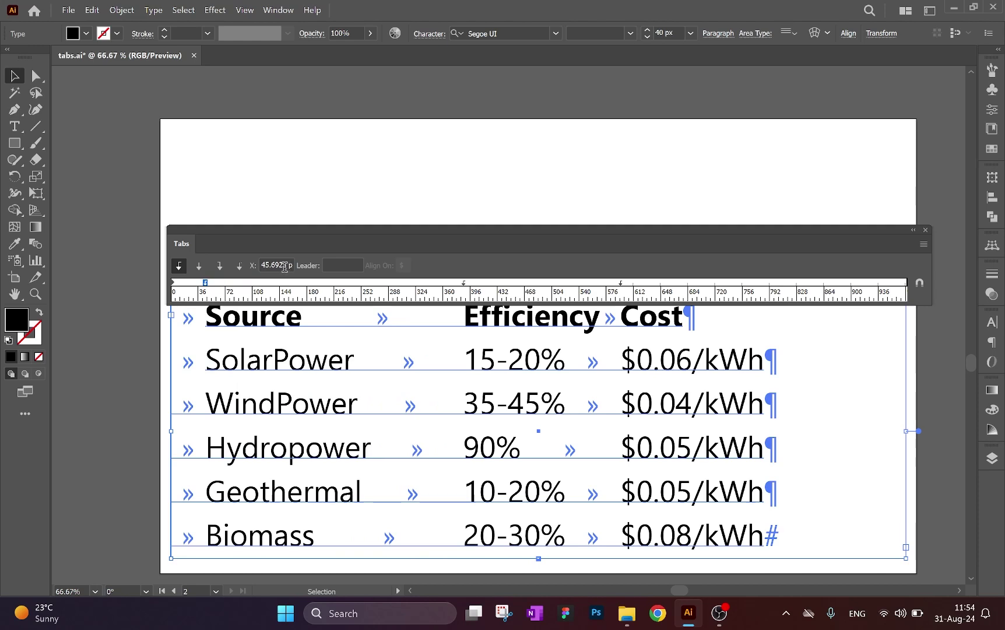
pyautogui.doubleClick(287, 266)
pyautogui.write('10')
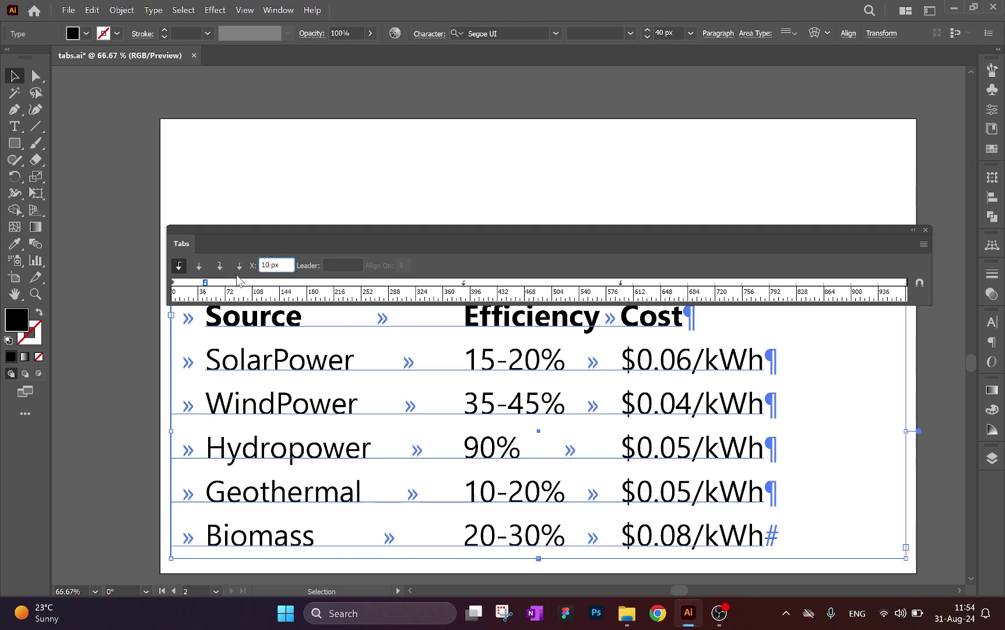
pyautogui.press('Return')
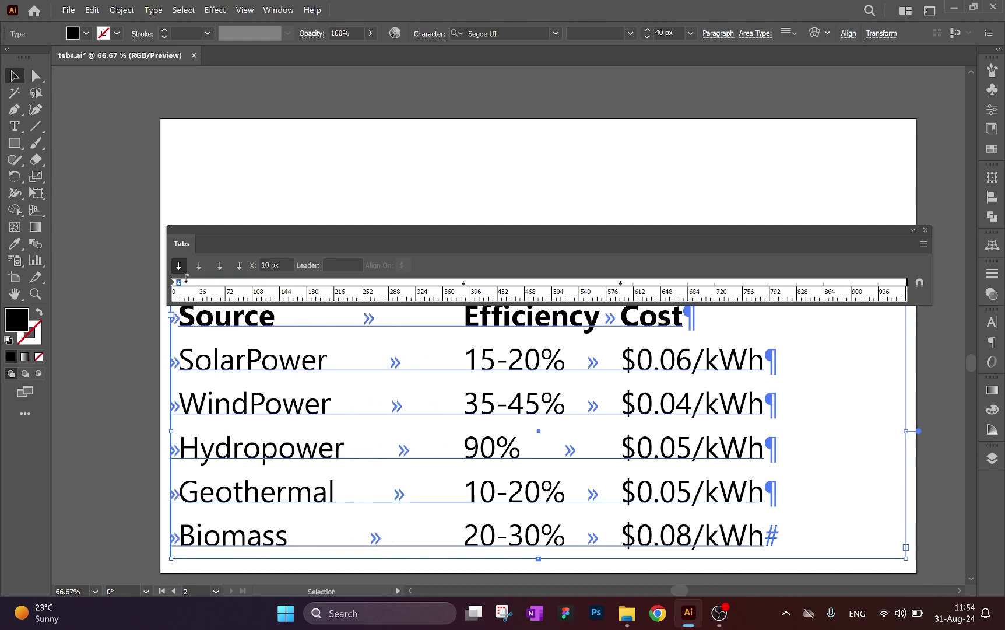
pyautogui.click(182, 261)
pyautogui.click(464, 282)
# Step: Center-justify the Efficiency and Cost stops and place the Cost stop at 830 px
pyautogui.click(199, 266)
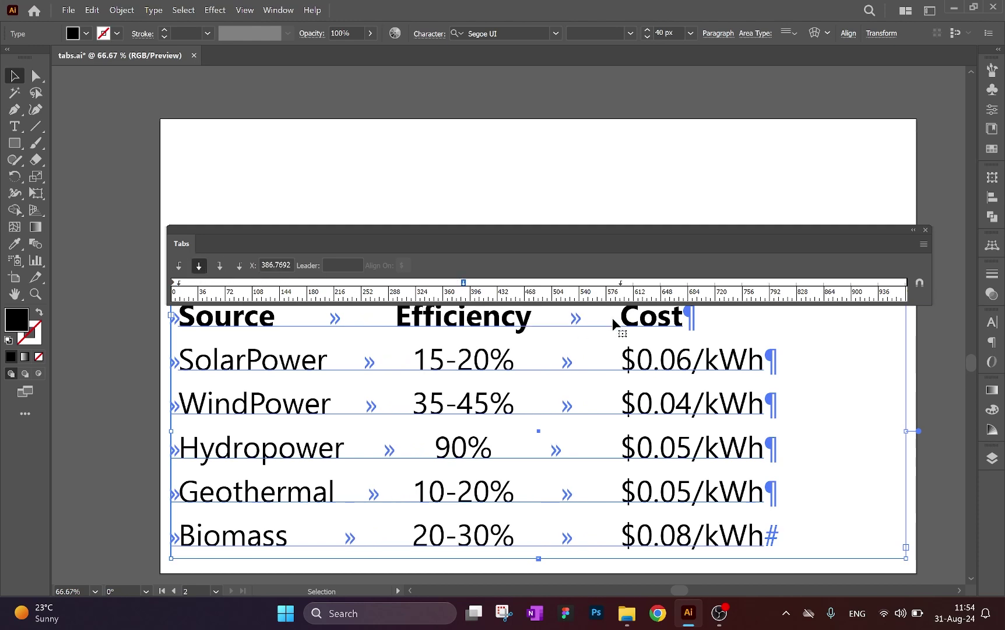
pyautogui.click(621, 283)
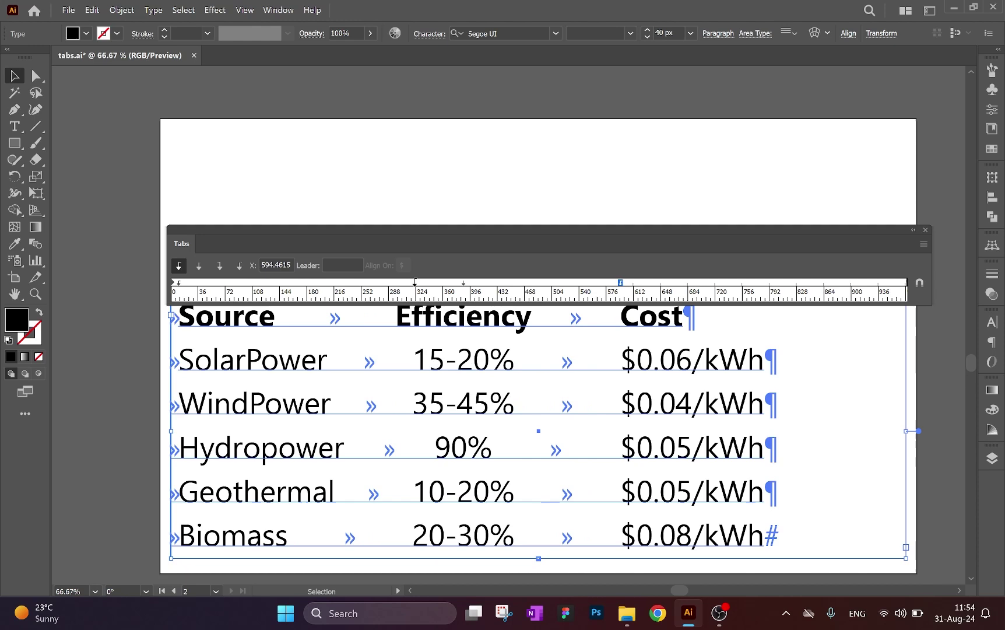
pyautogui.click(199, 266)
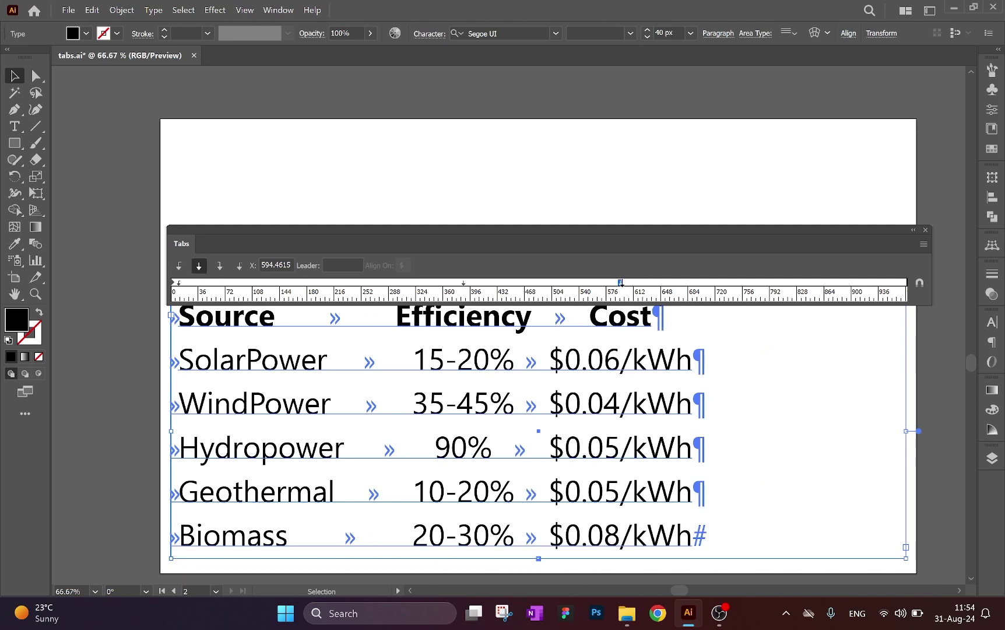
pyautogui.moveTo(621, 284); pyautogui.dragTo(779, 285)
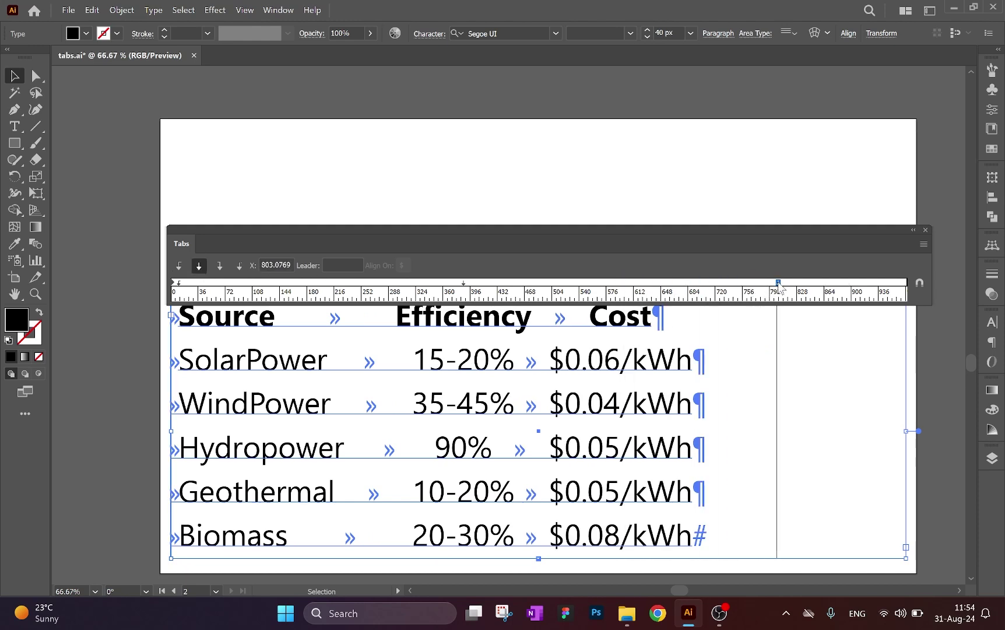
pyautogui.moveTo(779, 286); pyautogui.dragTo(799, 285)
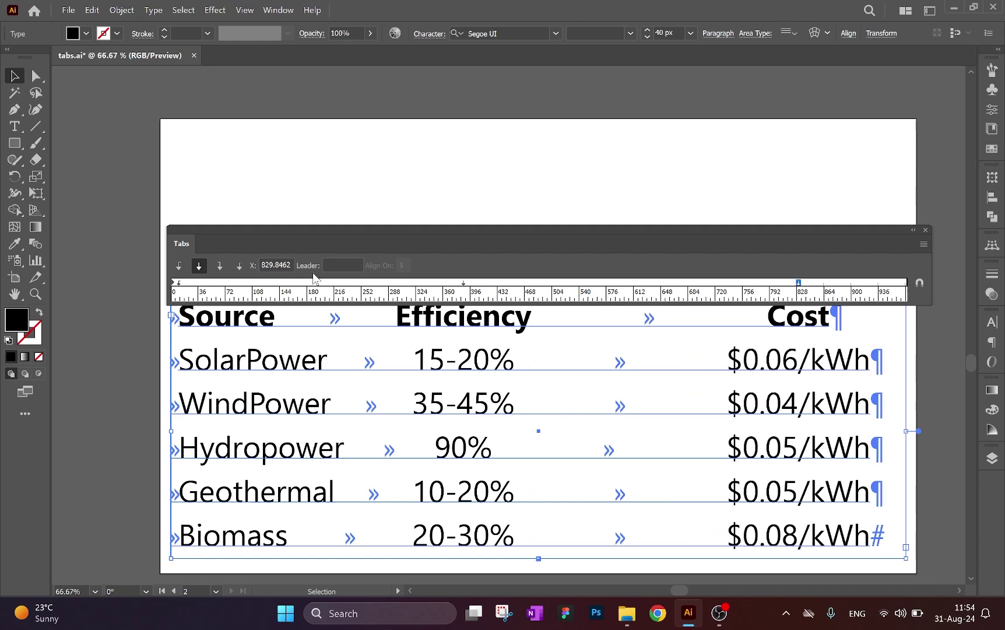
pyautogui.click(286, 265)
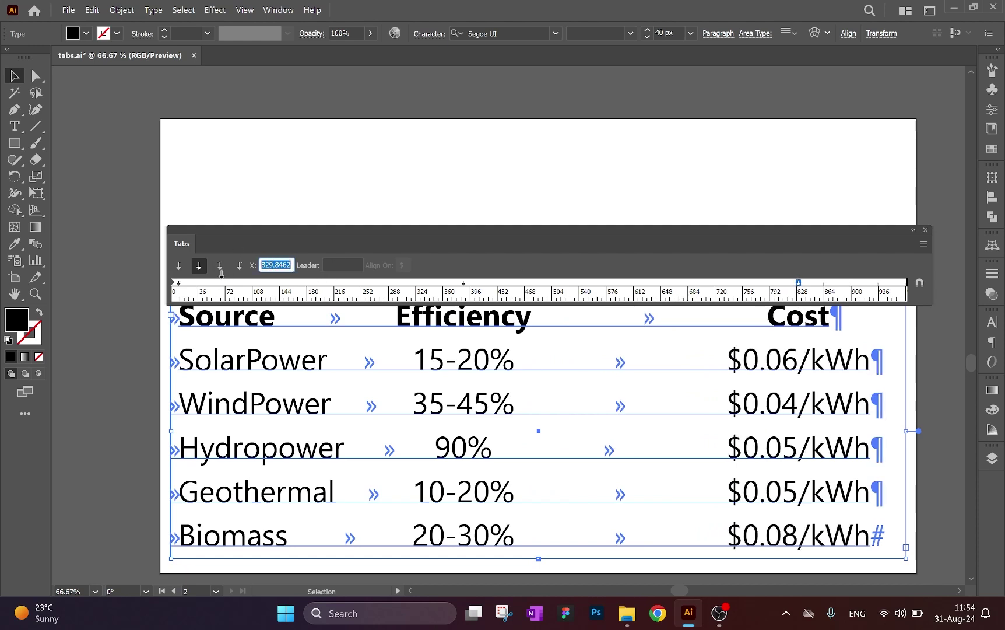
pyautogui.write('830')
pyautogui.press('Return')
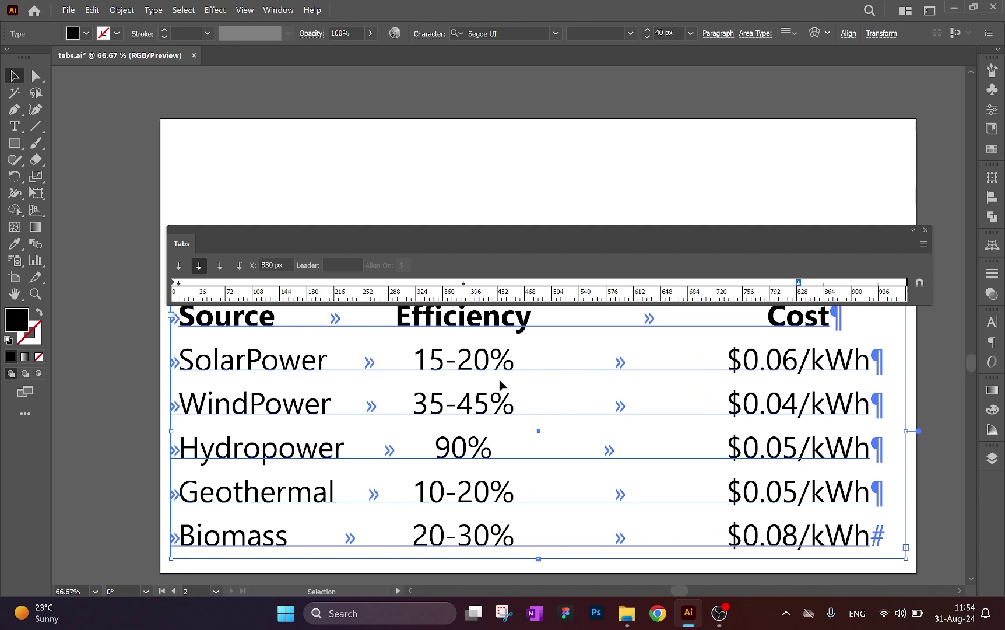
# Step: Move the Efficiency stop to 540 px and make it right-justified
pyautogui.moveTo(462, 282); pyautogui.dragTo(575, 283)
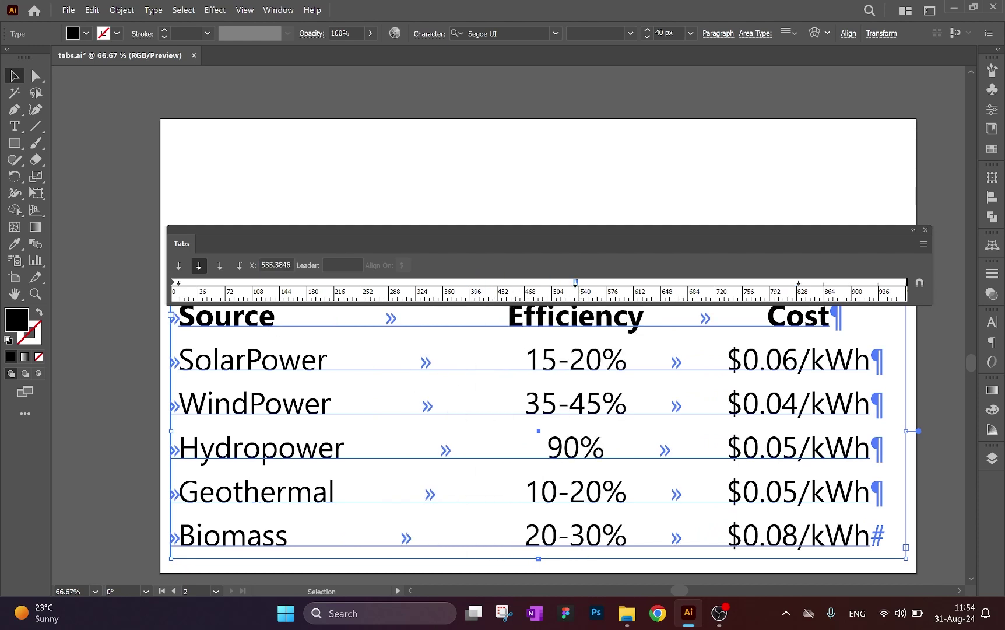
pyautogui.click(291, 263)
pyautogui.write('540')
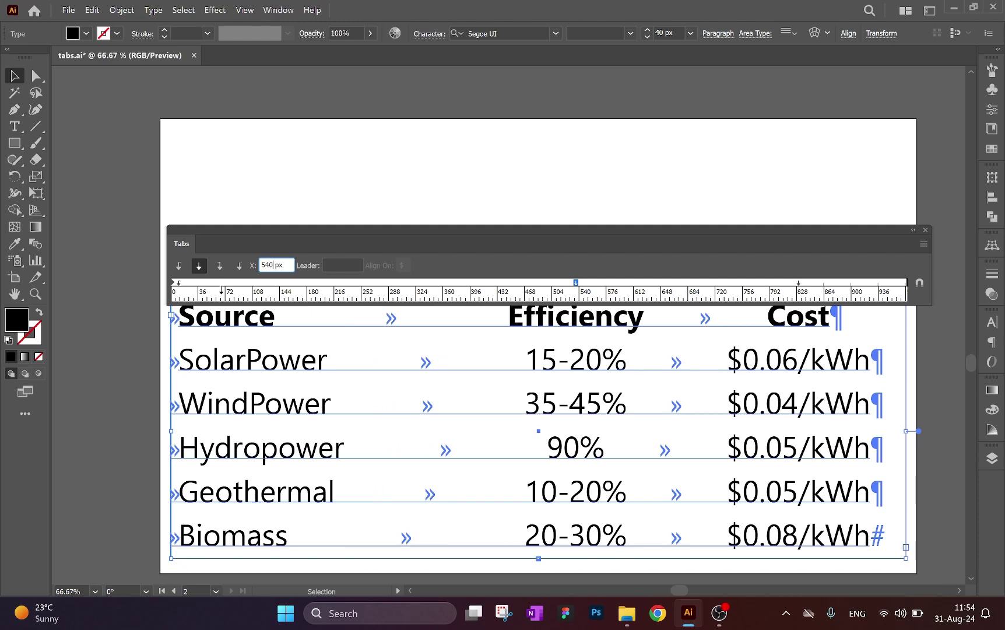
pyautogui.press('Return')
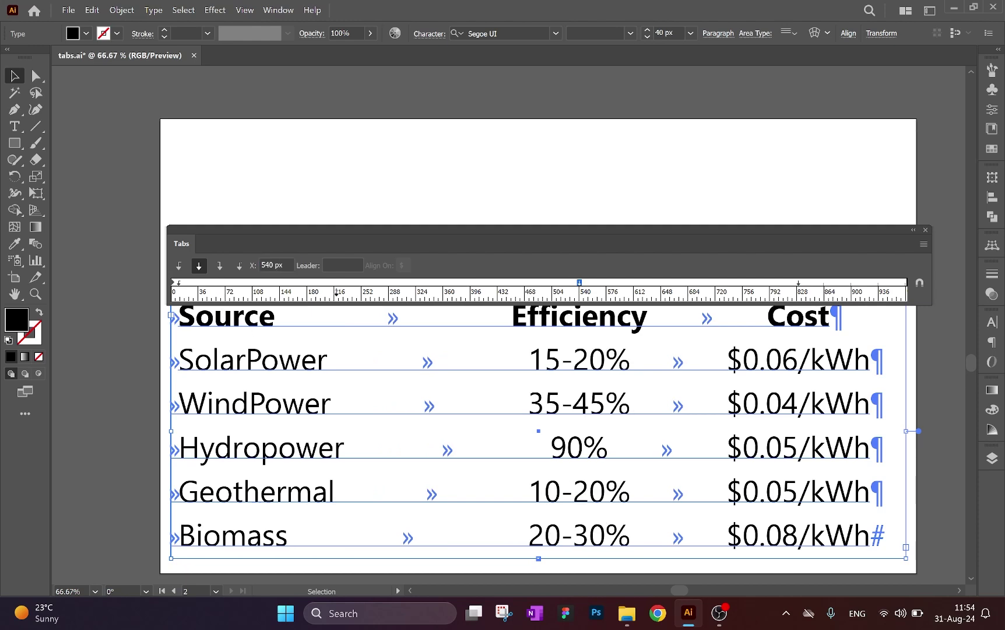
pyautogui.click(220, 267)
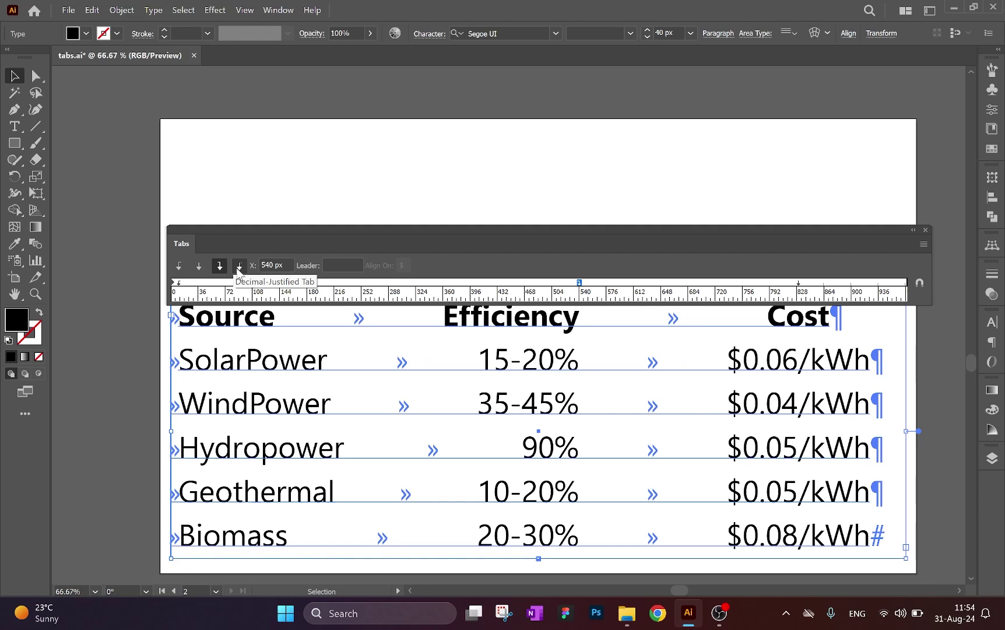
# Step: Make the Efficiency stop decimal-justified, trying '-', '%' and '1' before leaving Align On empty
pyautogui.click(238, 266)
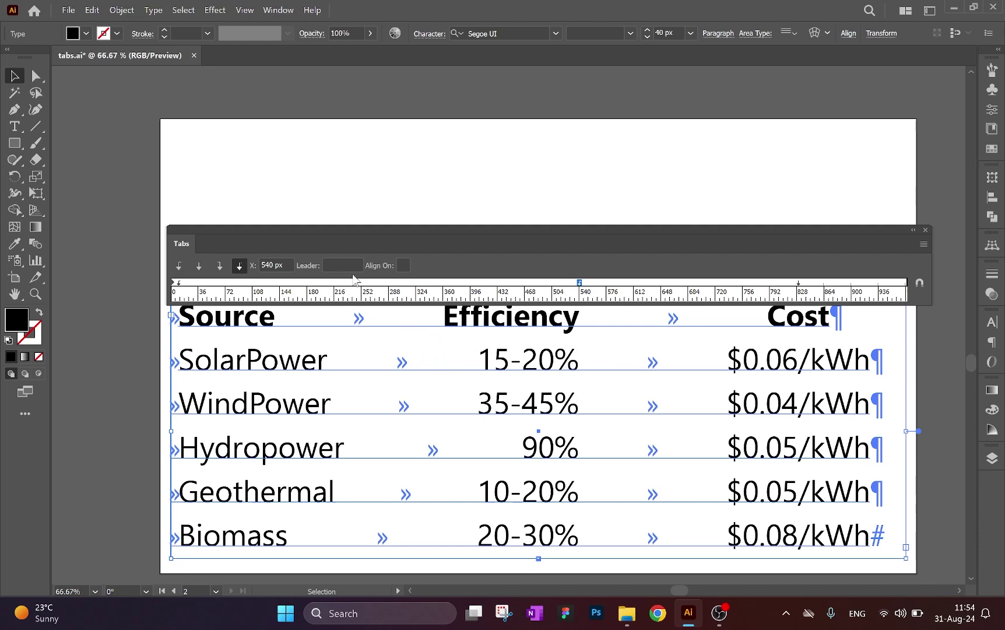
pyautogui.click(403, 265)
pyautogui.write('-')
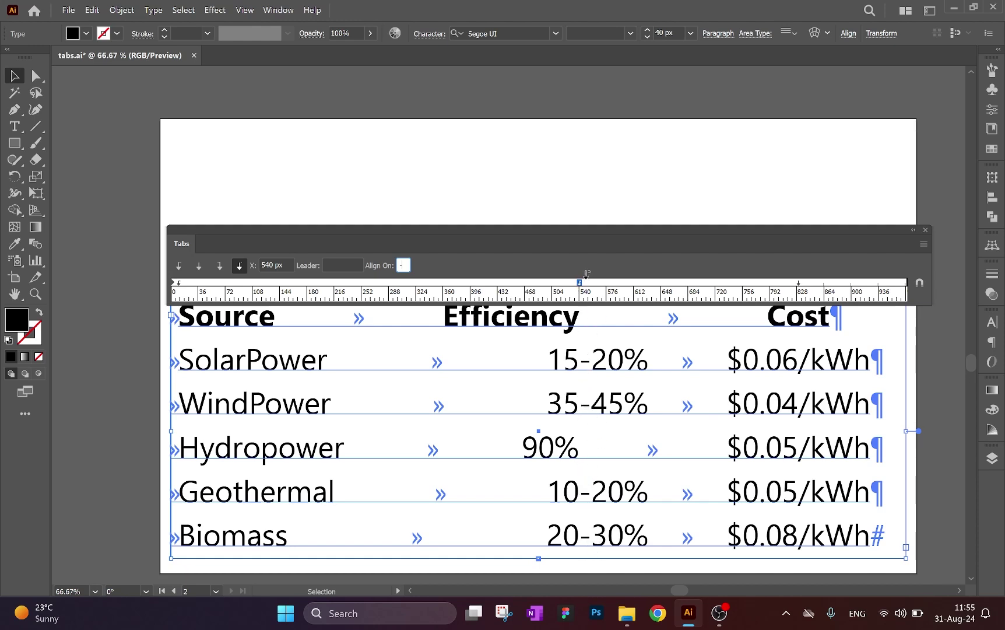
pyautogui.click(403, 265)
pyautogui.write('%')
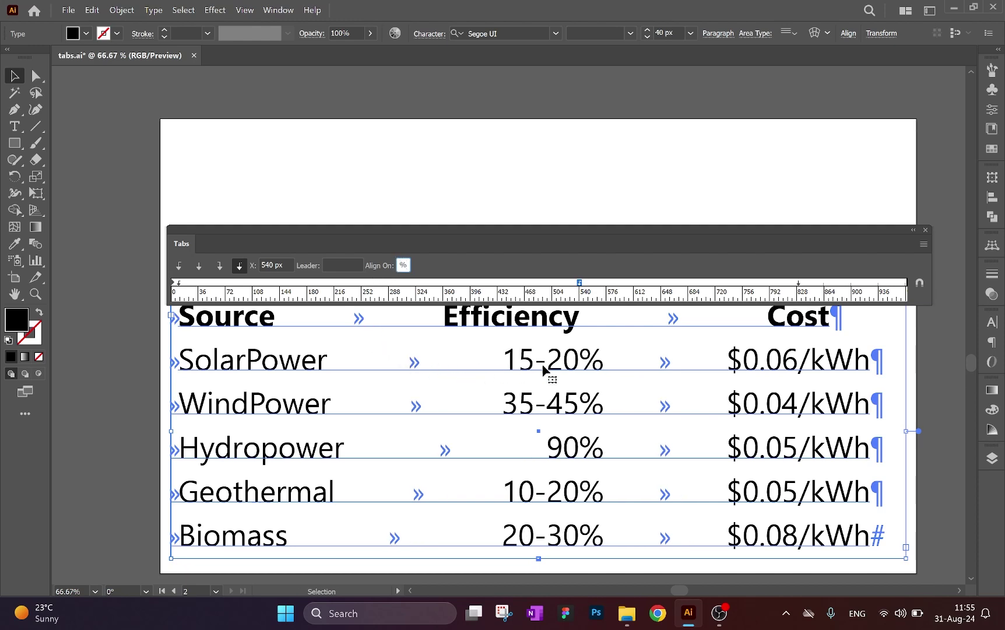
pyautogui.click(402, 265)
pyautogui.write('1')
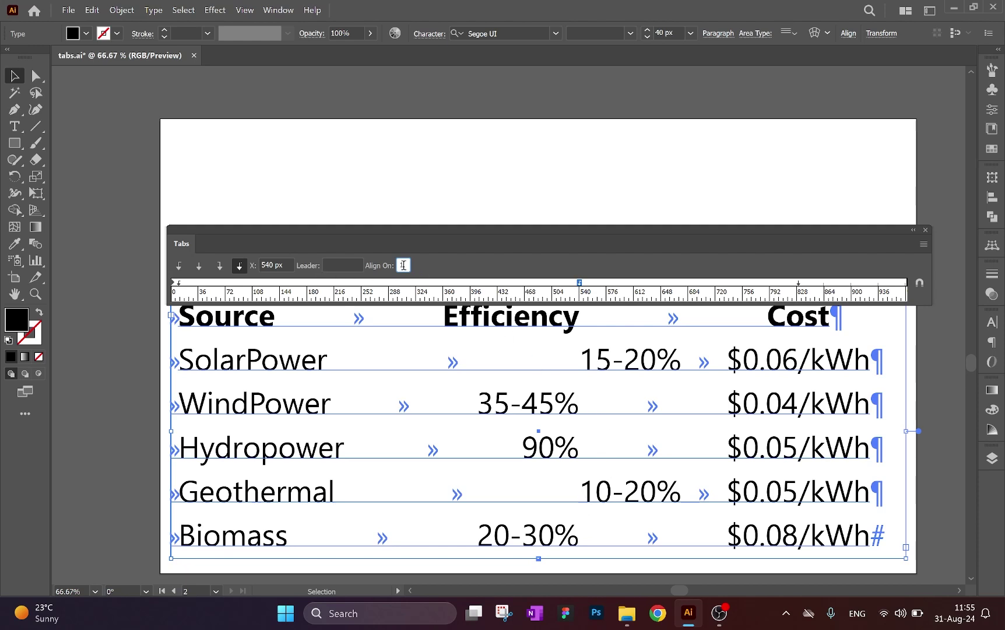
pyautogui.press('BackSpace')
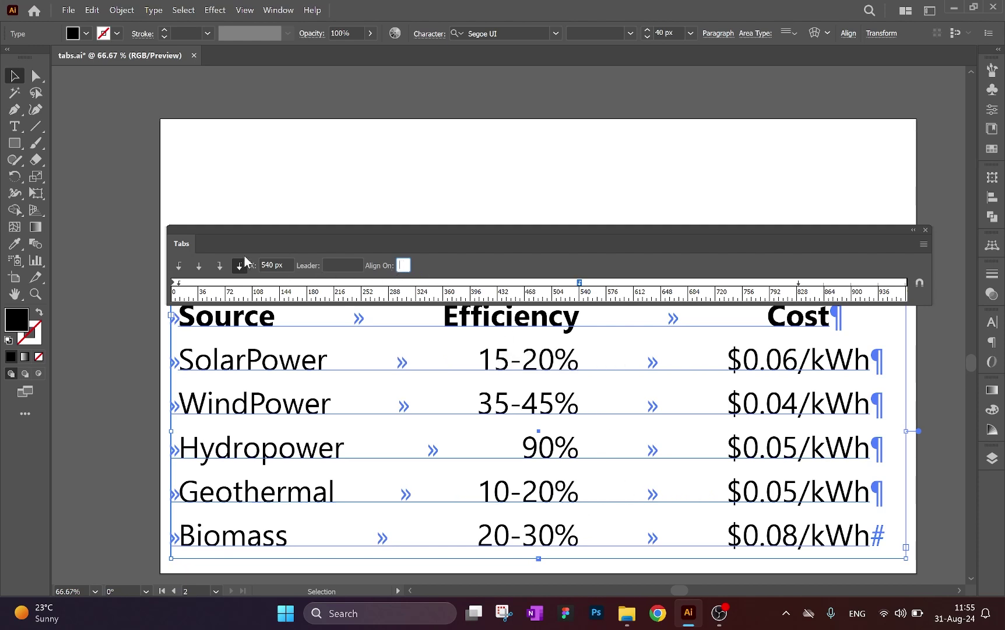
# Step: Center-justify the 540 px Efficiency stop and give it a tight '.' dot leader
pyautogui.click(199, 266)
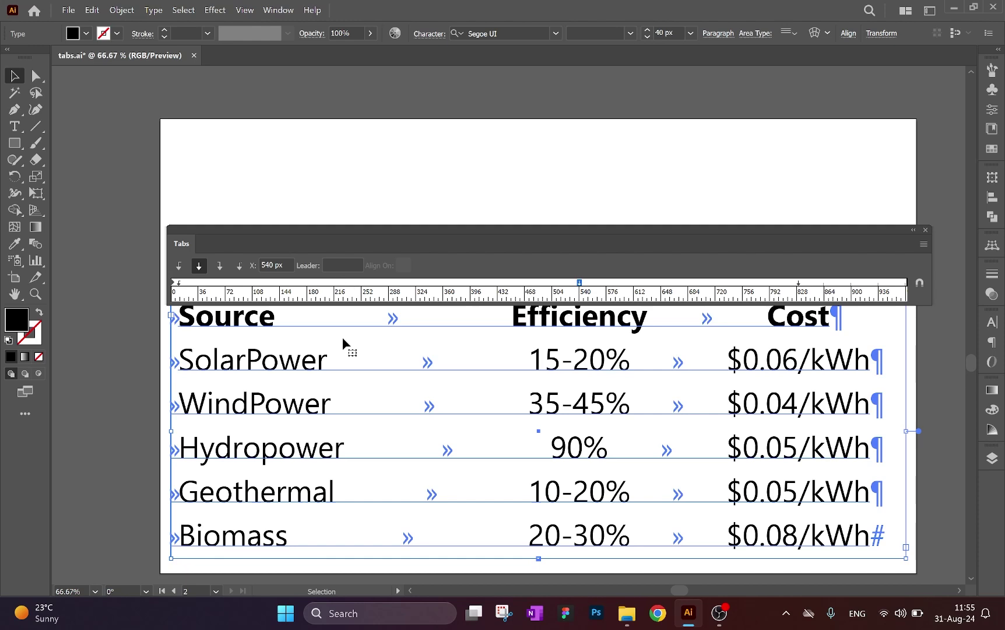
pyautogui.click(348, 265)
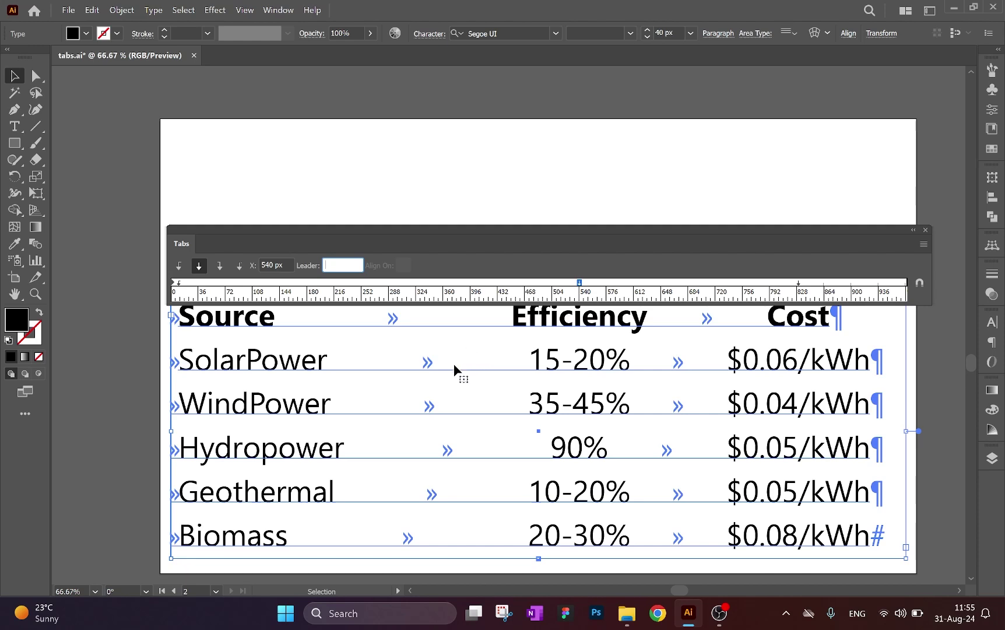
pyautogui.write('.')
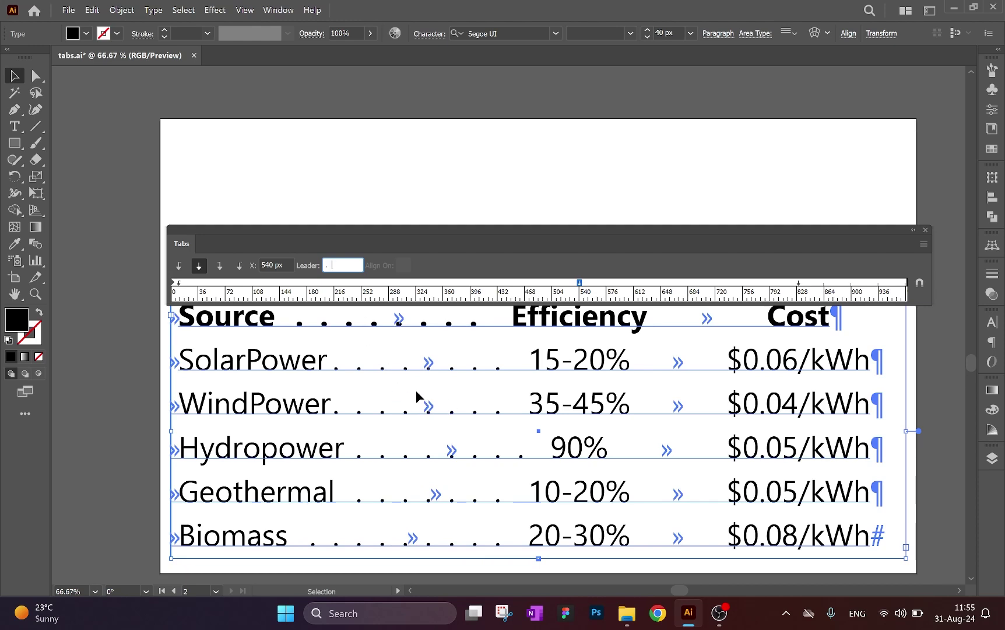
pyautogui.press('BackSpace')
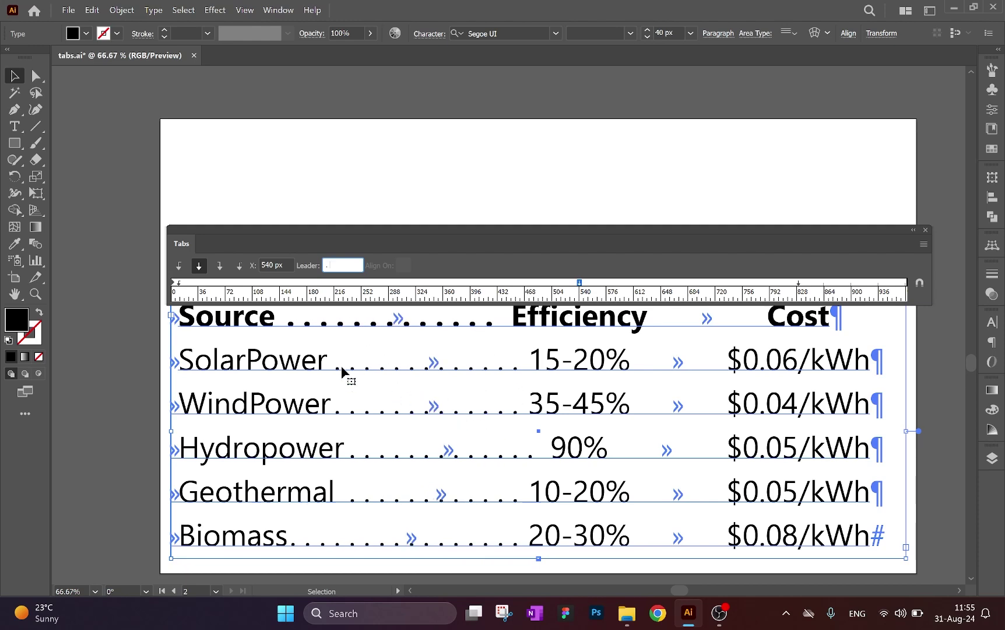
# Step: Make the SolarPower row's leader dots 20 px and gray
pyautogui.doubleClick(484, 364)
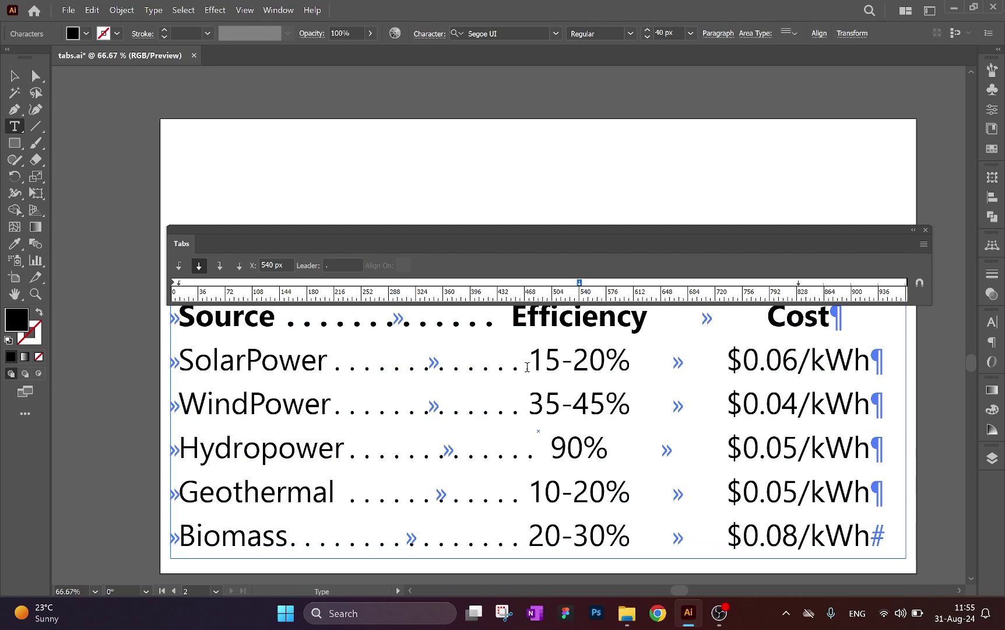
pyautogui.doubleClick(496, 368)
pyautogui.doubleClick(674, 30)
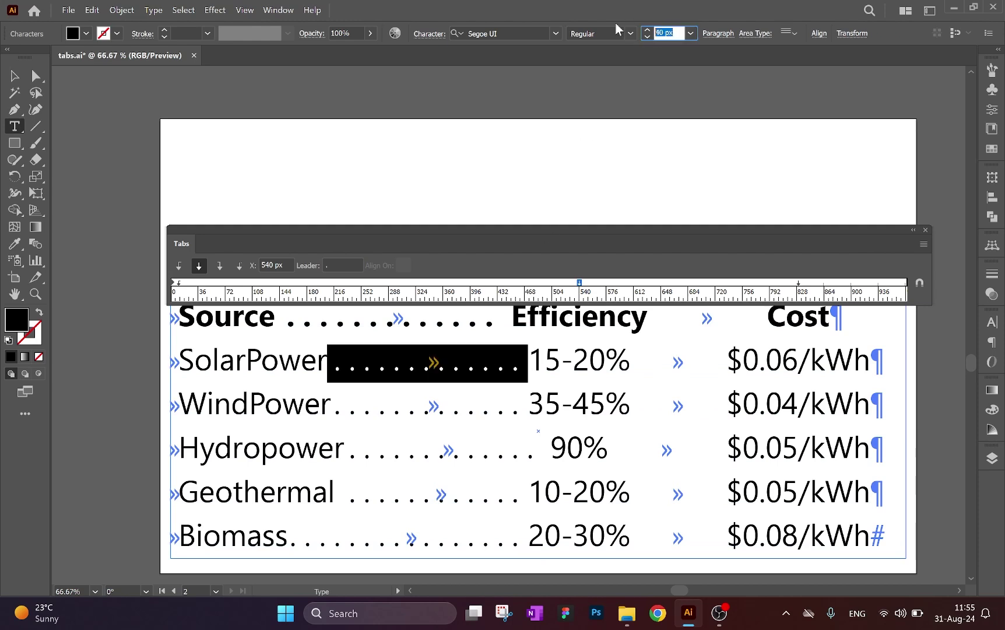
pyautogui.write('20')
pyautogui.press('Return')
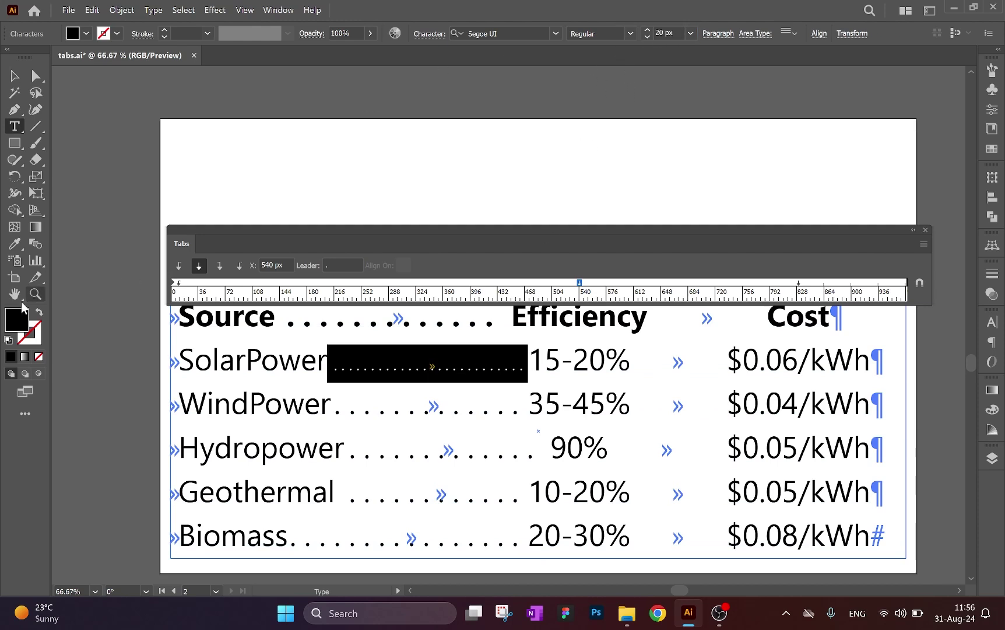
pyautogui.doubleClick(16, 321)
pyautogui.moveTo(313, 245); pyautogui.dragTo(319, 301)
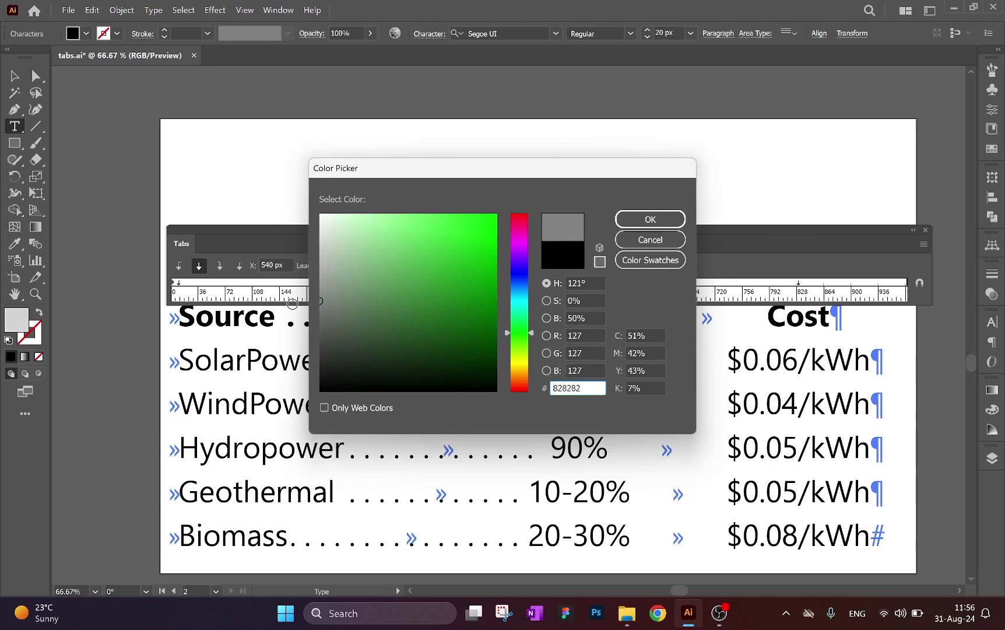
pyautogui.click(650, 219)
# Step: Make the Source row's leader dots Regular, 20 px, gray A5A5A5
pyautogui.doubleClick(494, 317)
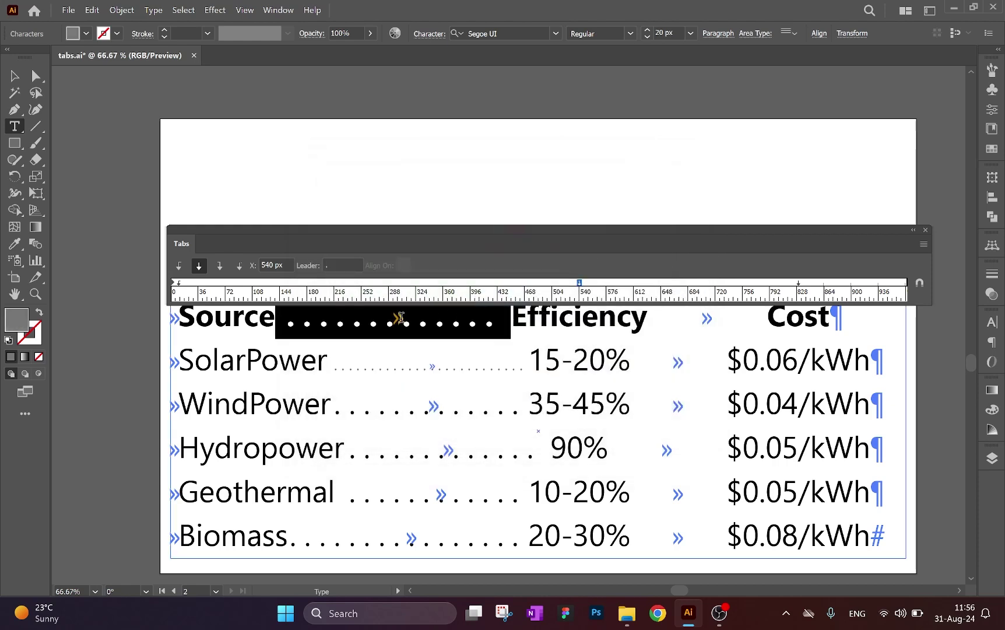
pyautogui.click(632, 34)
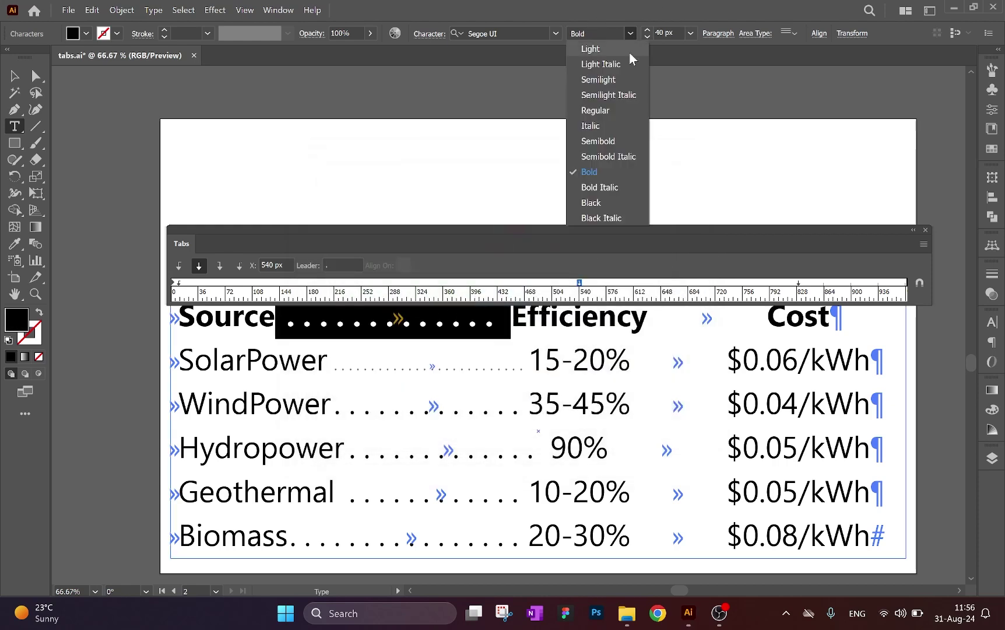
pyautogui.click(607, 111)
pyautogui.click(665, 33)
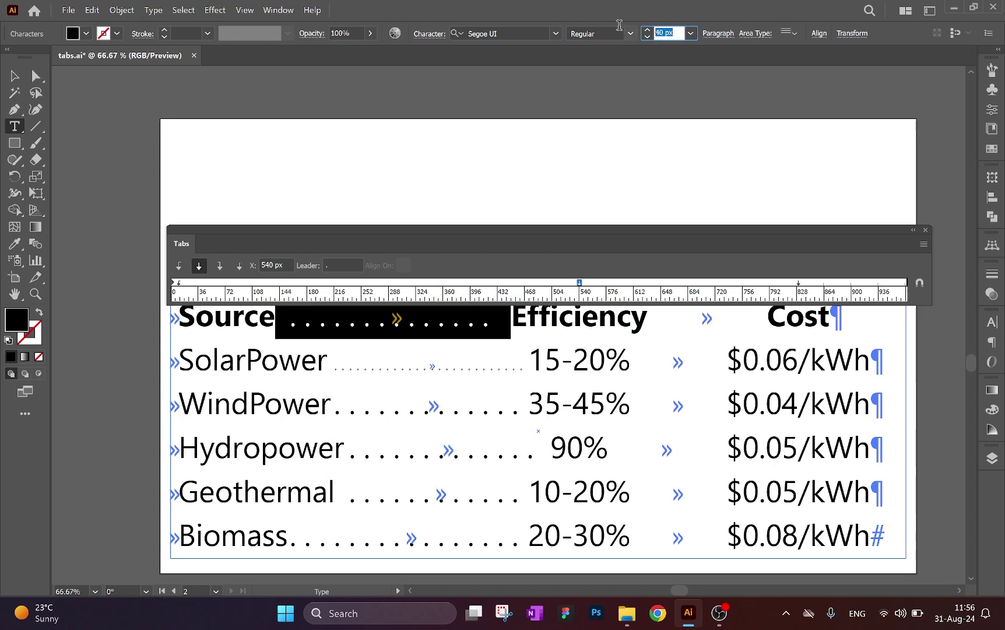
pyautogui.write('20')
pyautogui.press('Return')
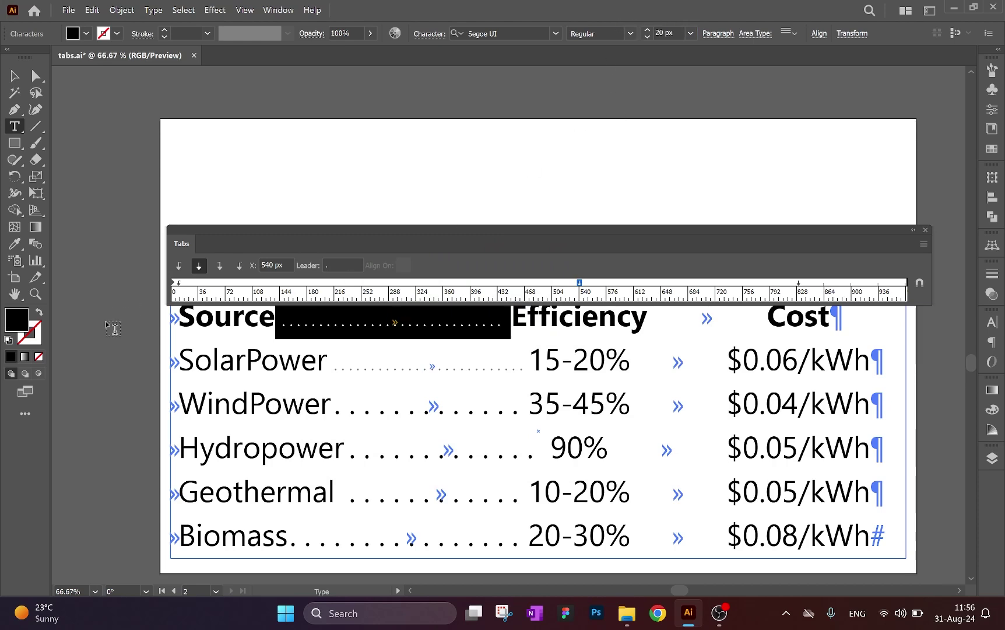
pyautogui.doubleClick(23, 322)
pyautogui.moveTo(359, 316); pyautogui.dragTo(306, 276)
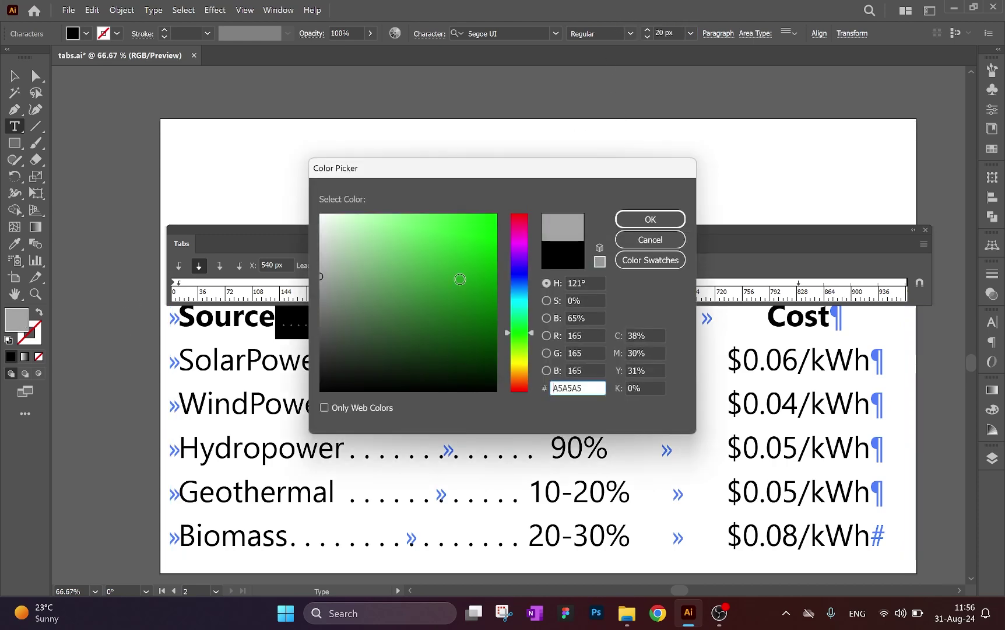
pyautogui.click(672, 219)
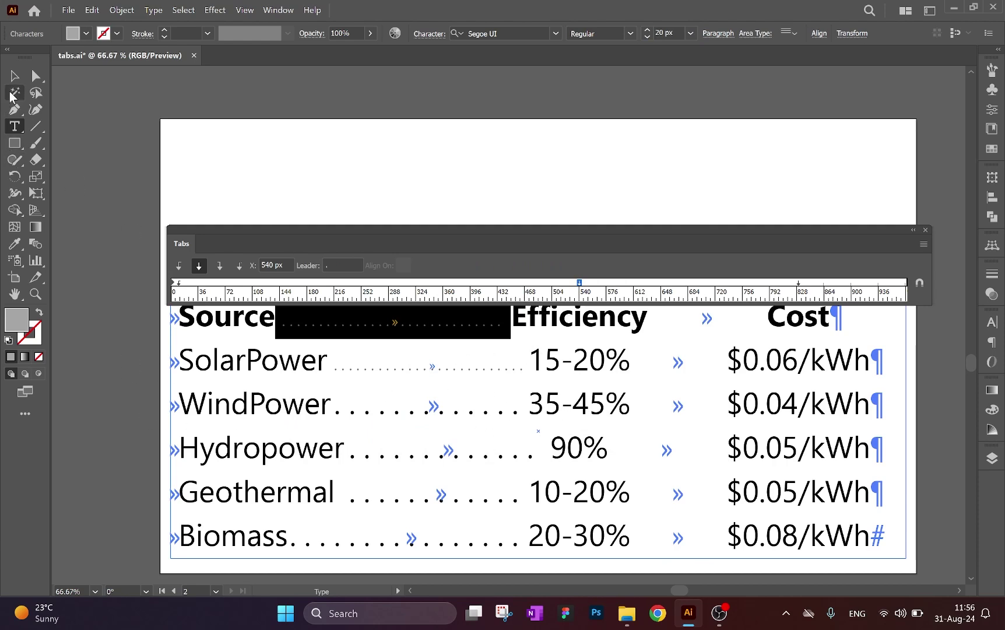
pyautogui.click(14, 77)
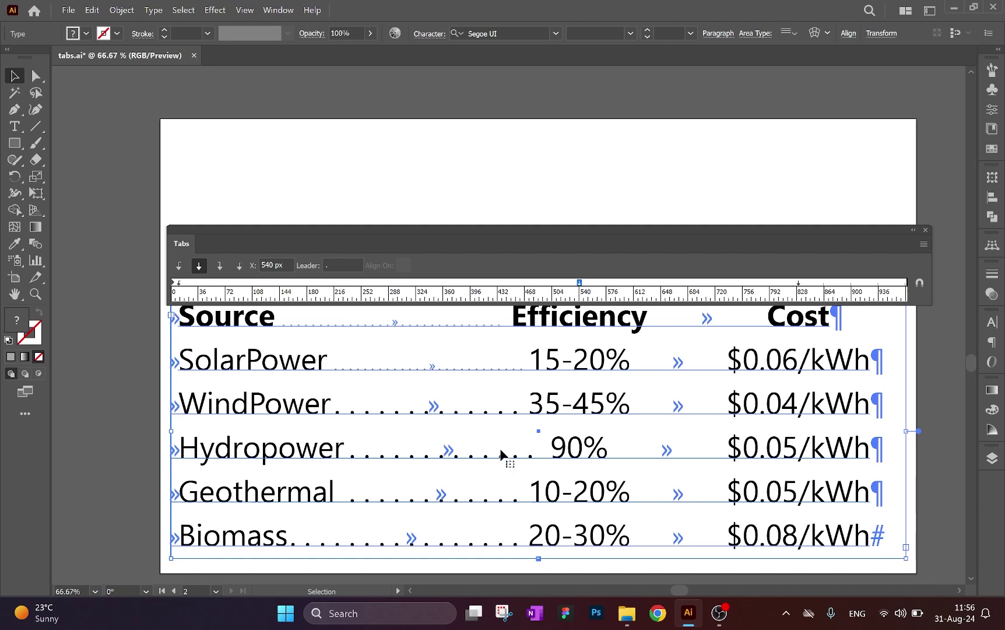
pyautogui.doubleClick(589, 451)
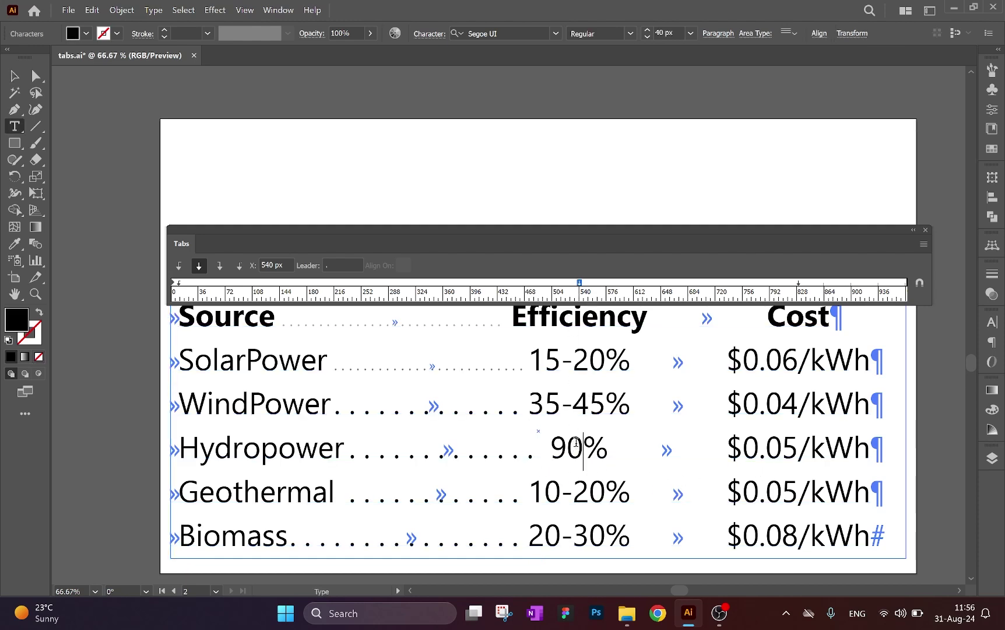
pyautogui.click(580, 281)
pyautogui.doubleClick(551, 446)
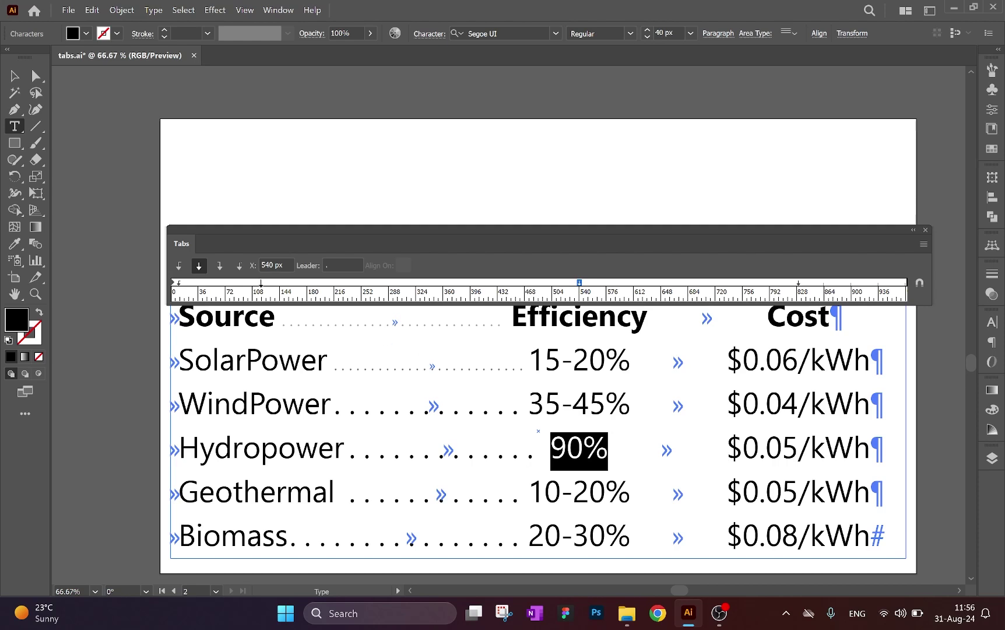
pyautogui.click(179, 270)
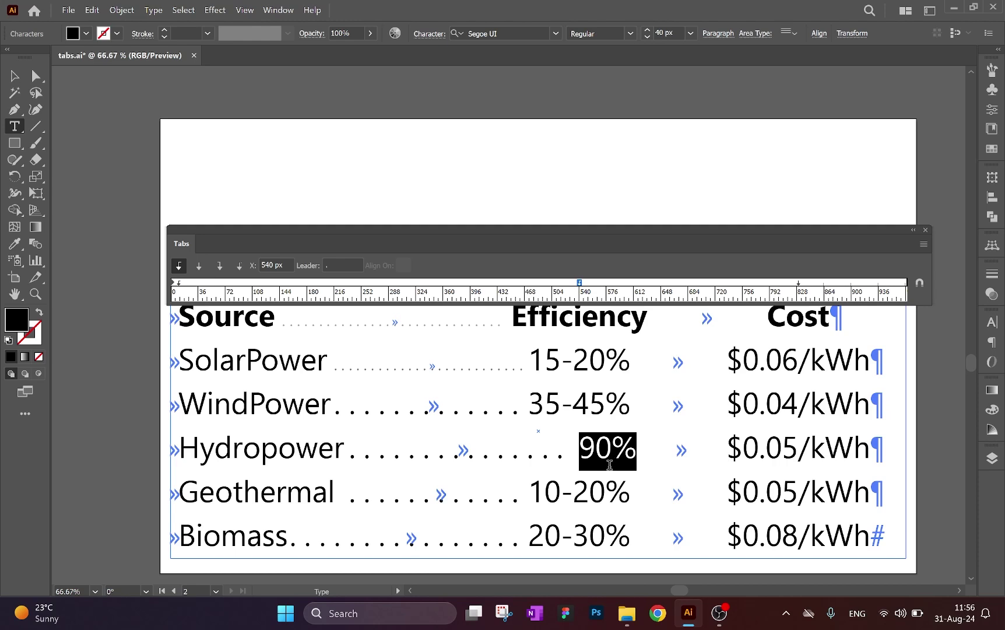
pyautogui.click(220, 266)
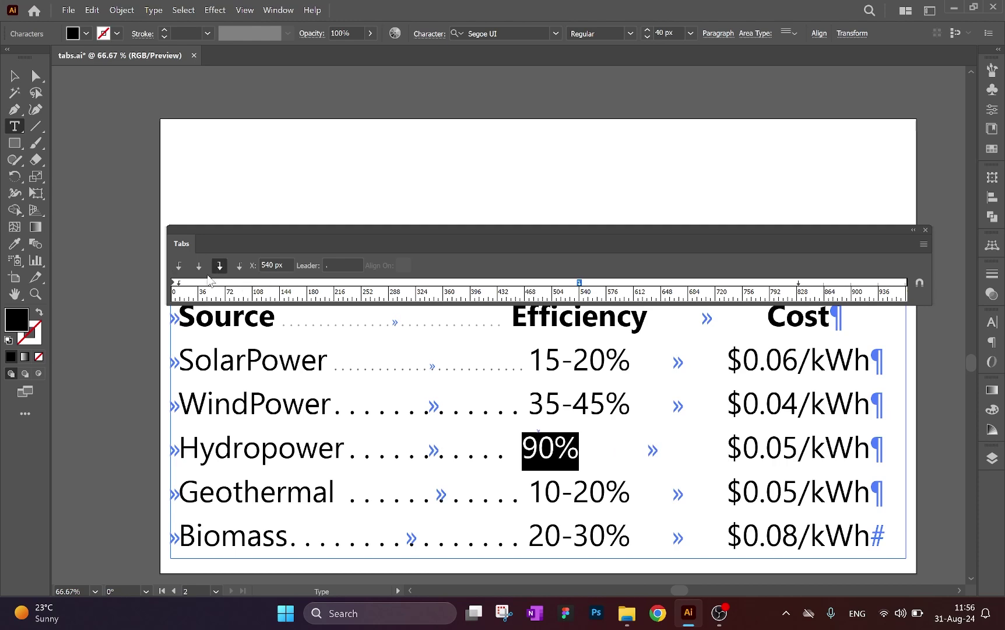
pyautogui.click(199, 266)
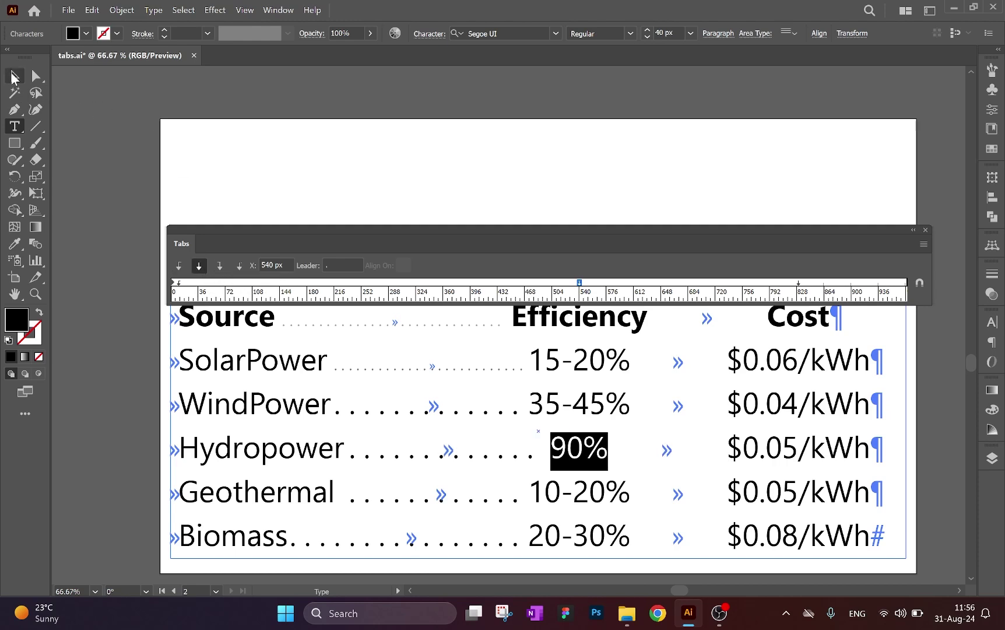
pyautogui.click(13, 77)
# Step: Select the table frame and switch the 540 px Efficiency stop to right-justified
pyautogui.click(455, 183)
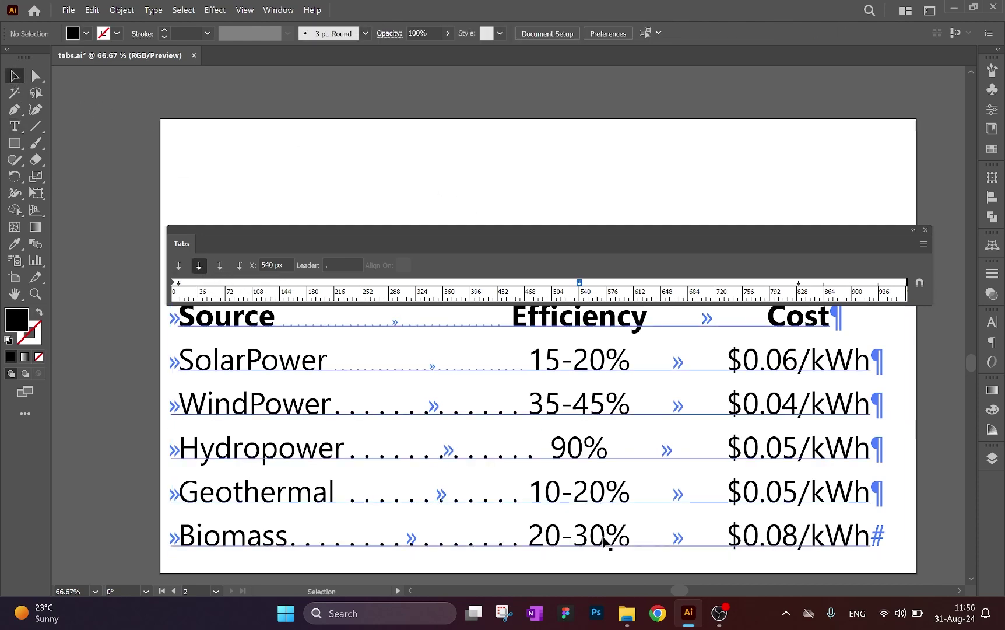
pyautogui.click(666, 446)
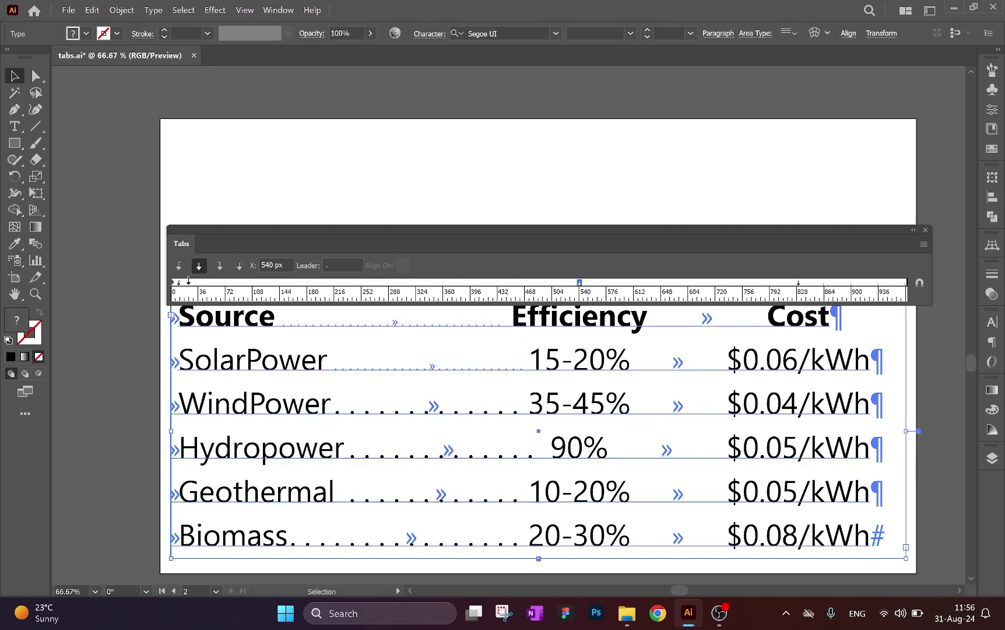
pyautogui.click(179, 284)
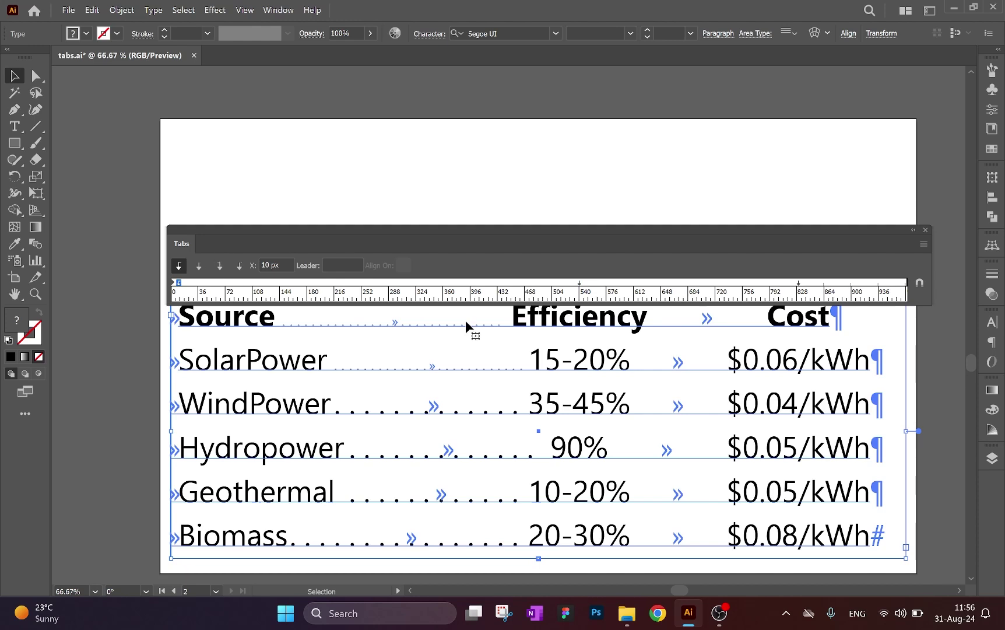
pyautogui.click(580, 284)
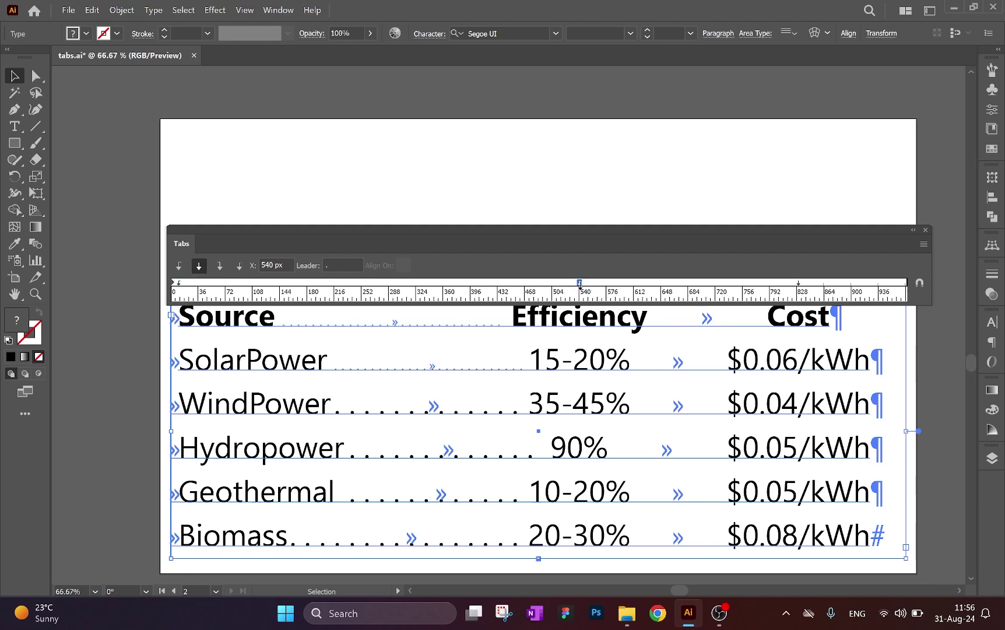
pyautogui.click(221, 266)
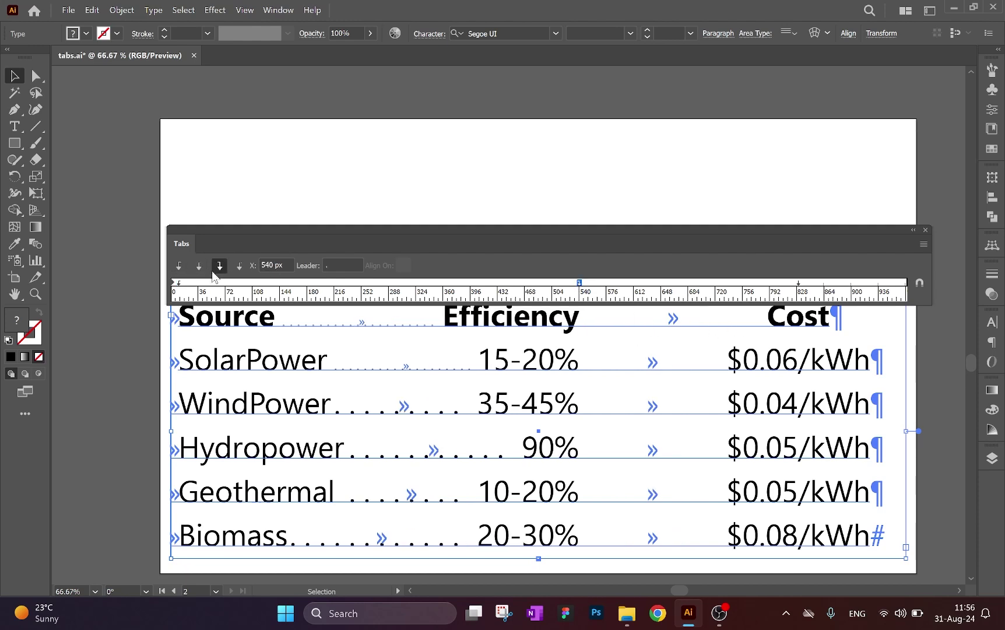